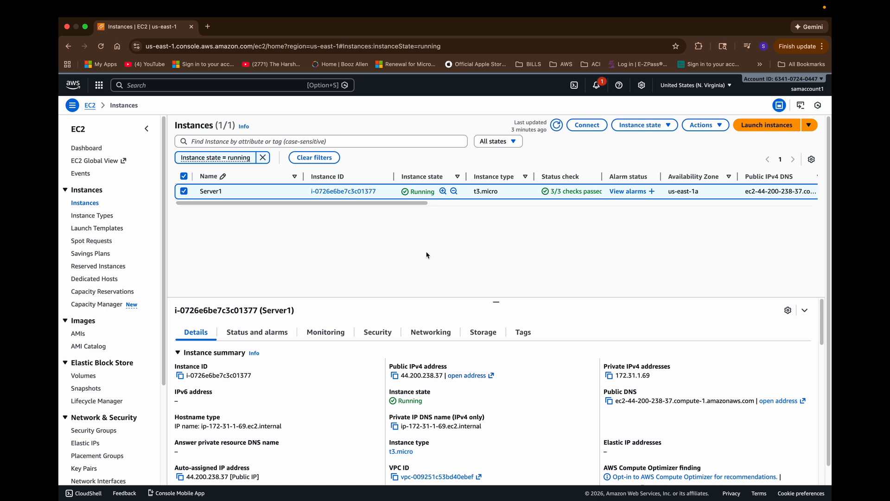
# Start launching a new EC2 instance from the Instances list and name it Server1.
pyautogui.click(93, 149)
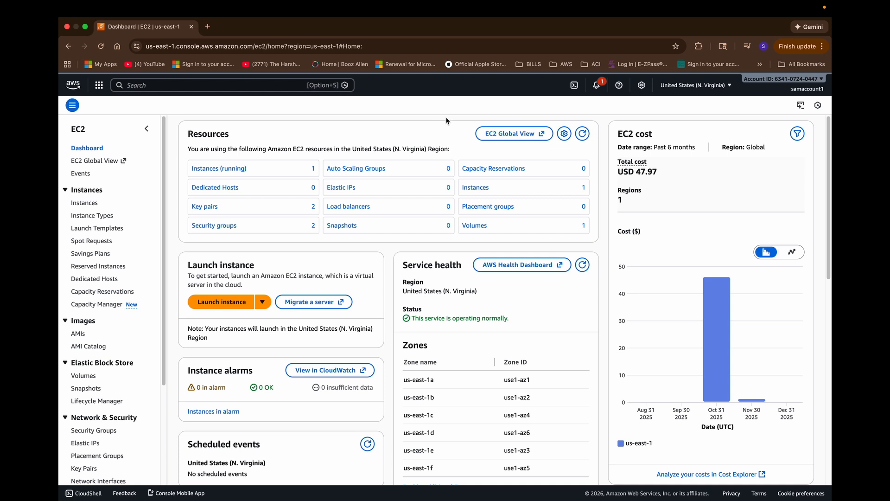
pyautogui.click(86, 204)
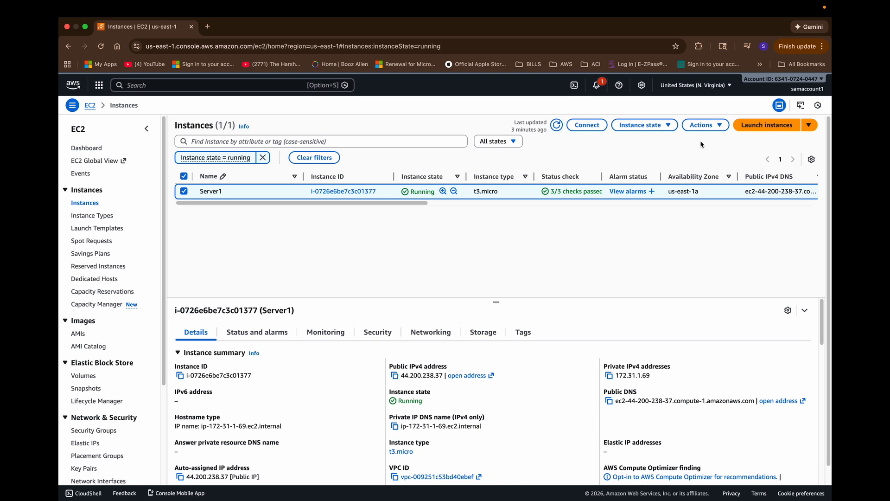
pyautogui.click(777, 129)
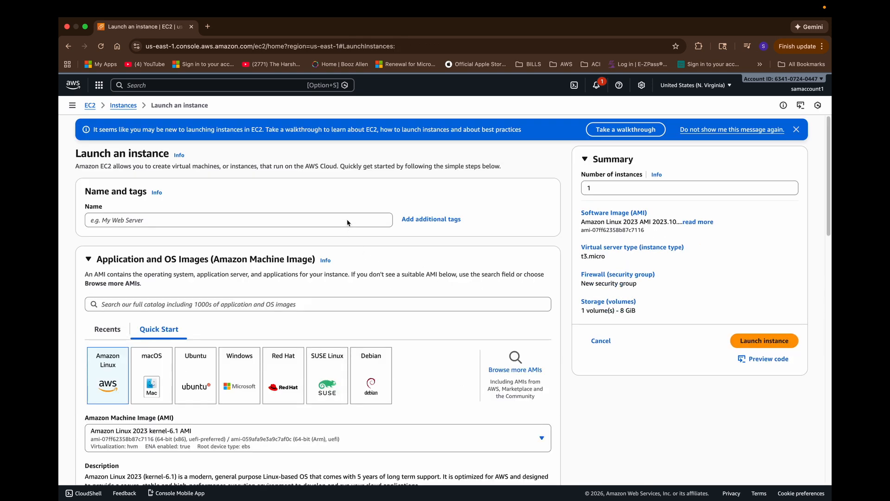
pyautogui.click(299, 219)
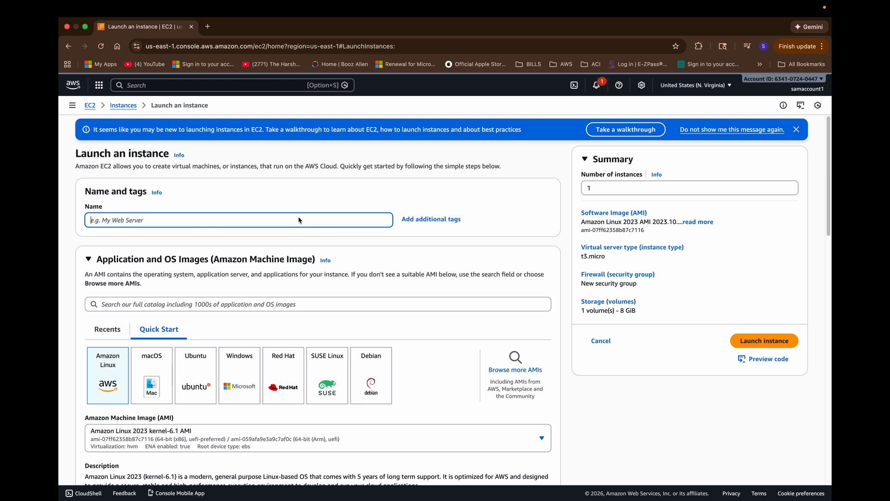
pyautogui.write('Server1')
pyautogui.click(554, 267)
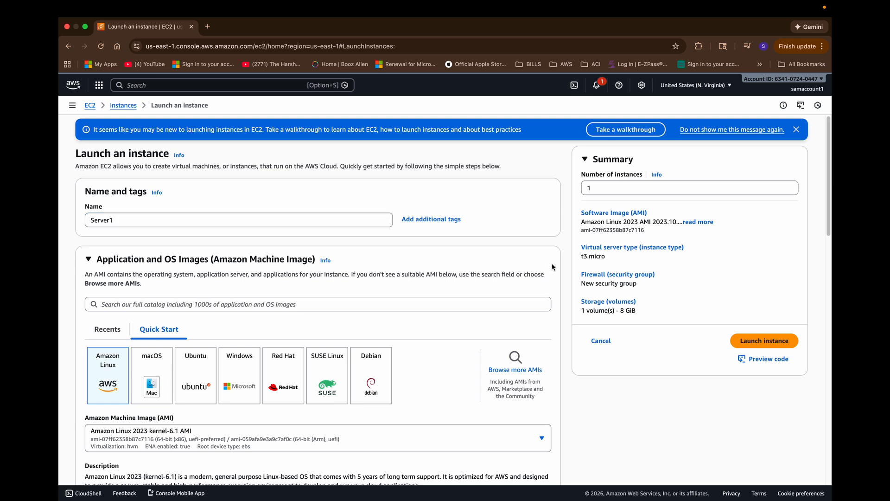
# Examine the Amazon Linux machine image details and browse the list of available instance types.
pyautogui.scroll(-2, 507, 327)
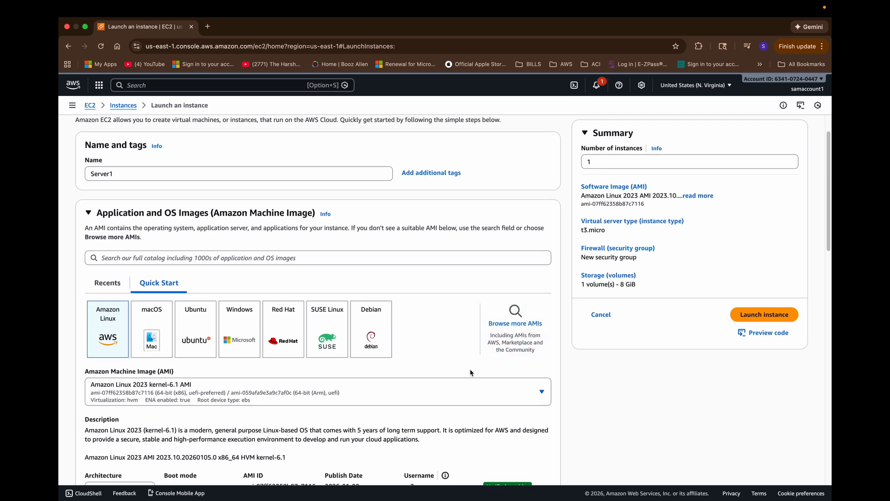
pyautogui.scroll(-1, 439, 384)
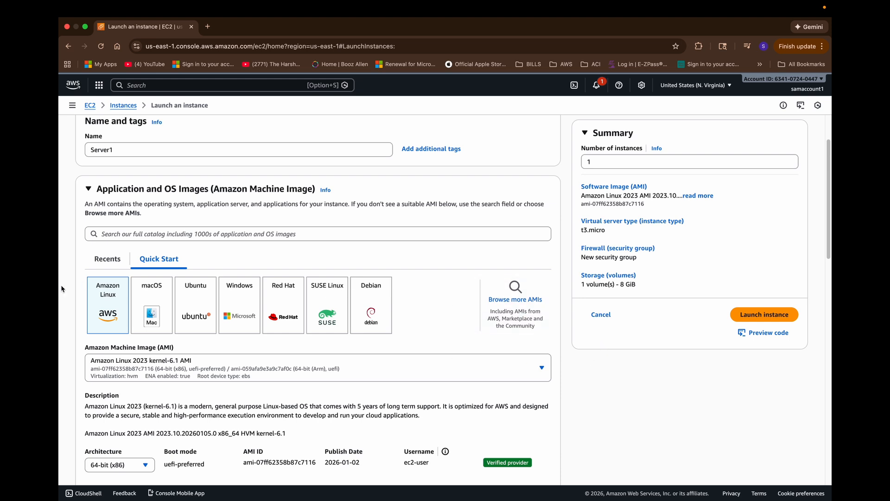
pyautogui.scroll(-2, 61, 289)
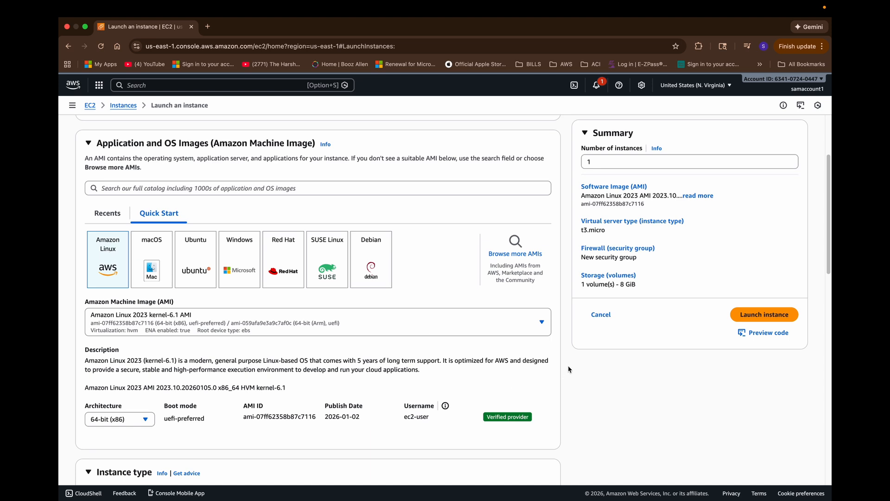
pyautogui.scroll(-3, 569, 373)
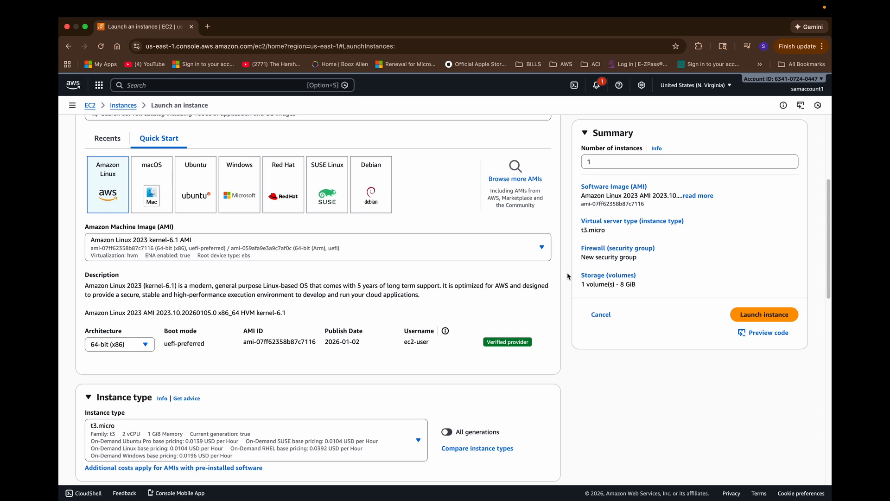
pyautogui.scroll(-5, 568, 276)
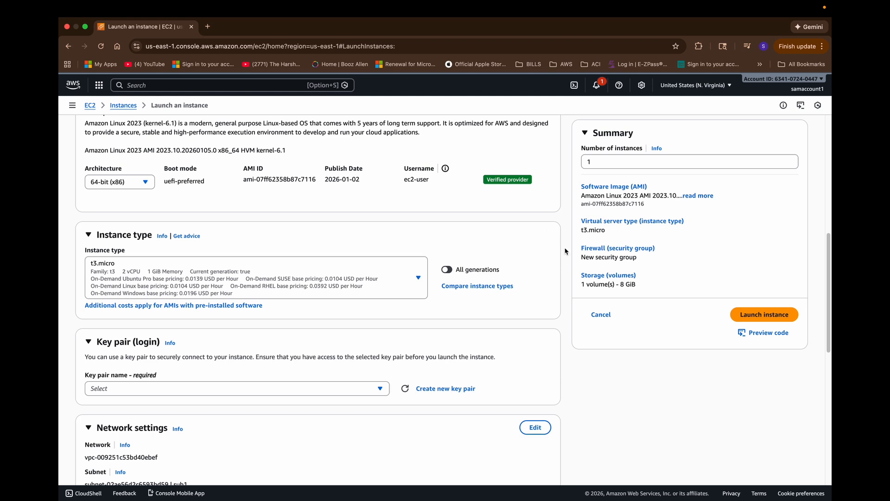
pyautogui.scroll(-1, 565, 251)
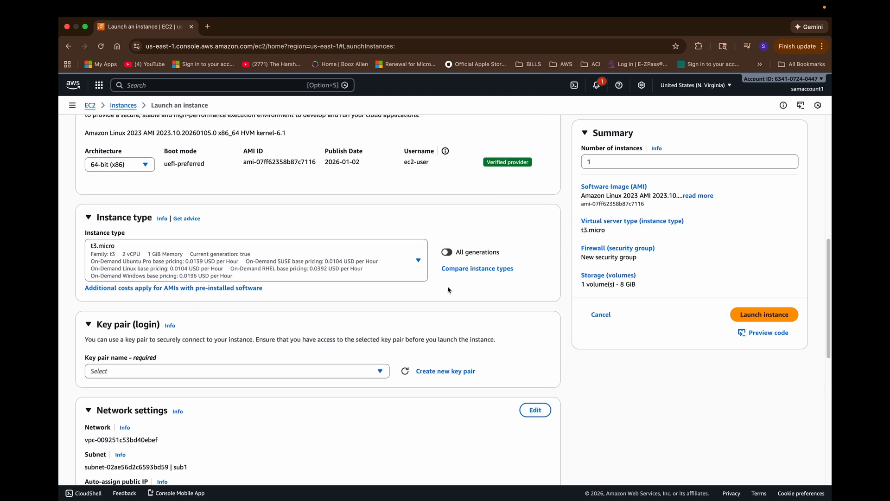
pyautogui.click(418, 263)
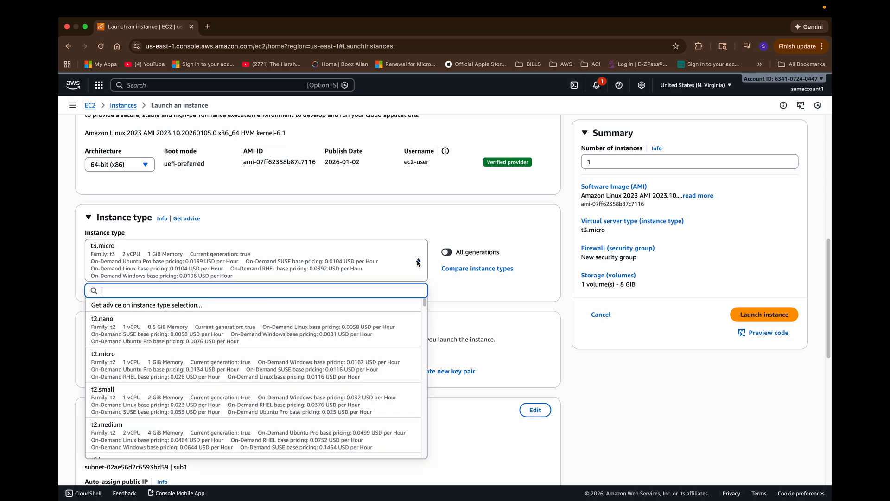
pyautogui.scroll(-5, 377, 366)
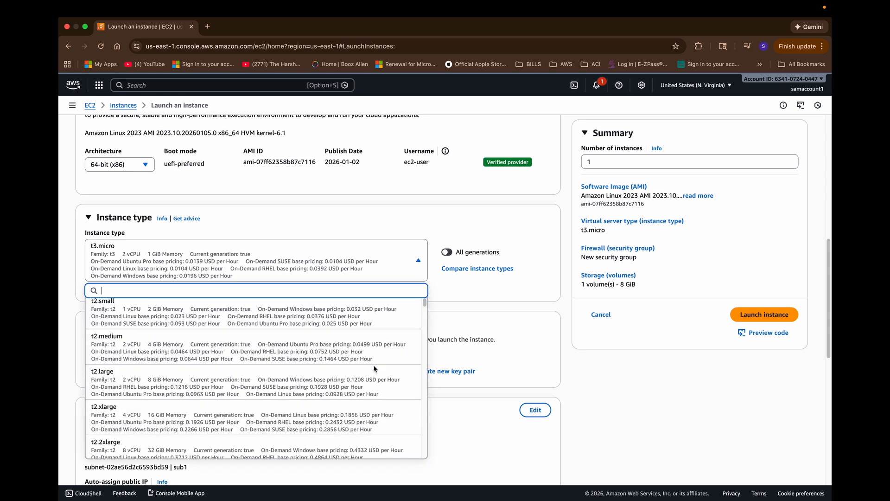
pyautogui.scroll(-1, 375, 368)
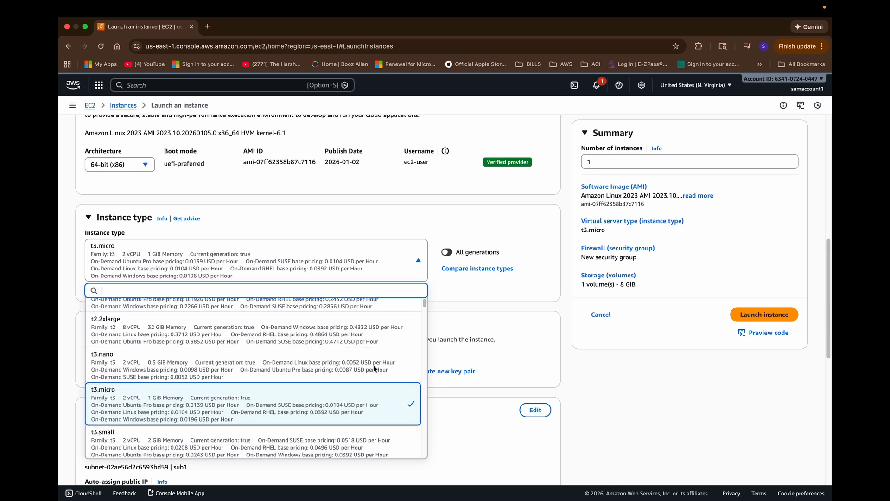
pyautogui.scroll(3, 375, 369)
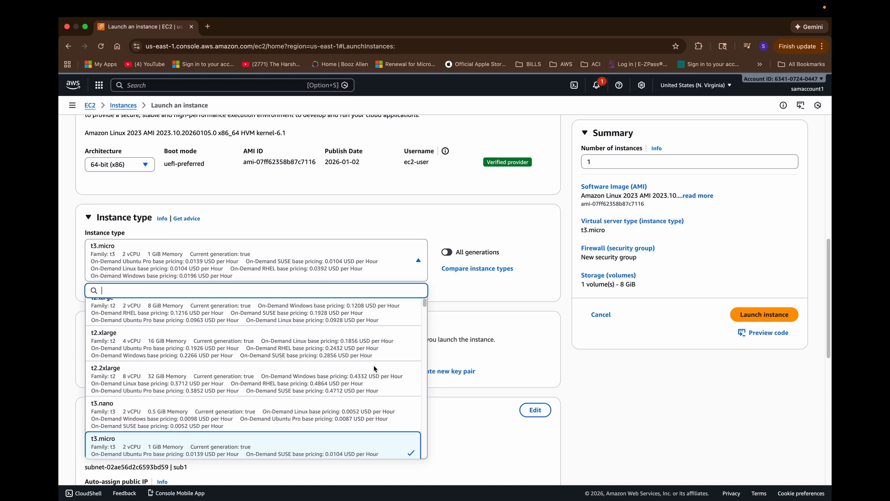
pyautogui.scroll(-10, 375, 369)
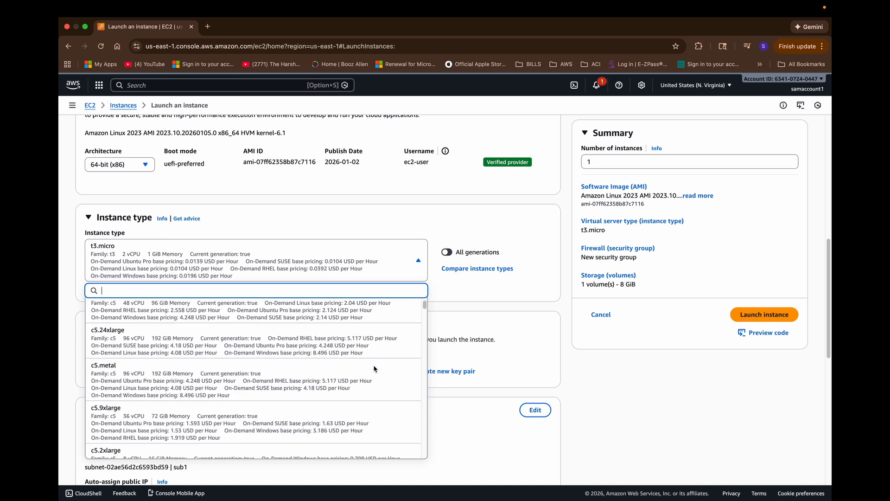
pyautogui.scroll(-10, 376, 369)
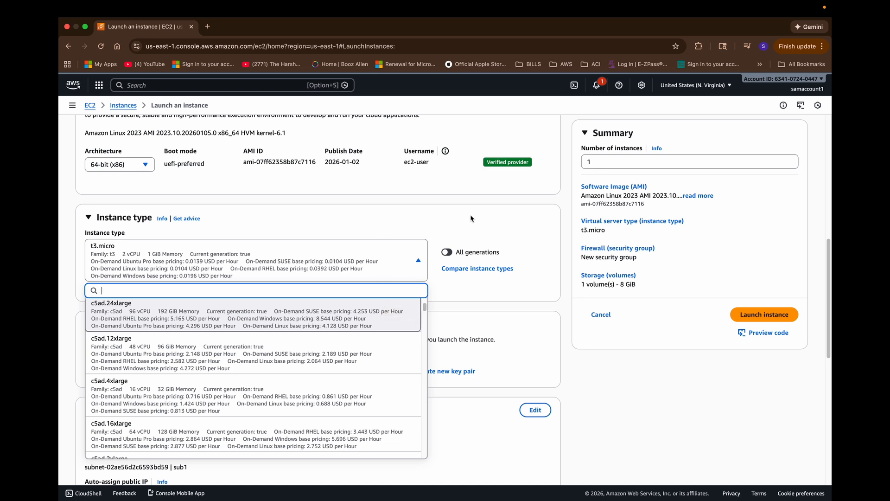
pyautogui.click(544, 223)
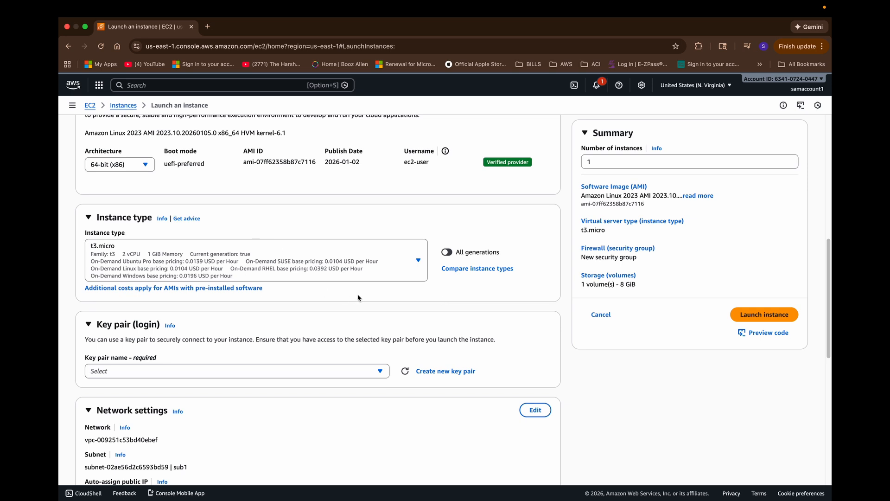
# Choose the existing key pair ADKEY for logging in to the instance.
pyautogui.scroll(-1, 566, 322)
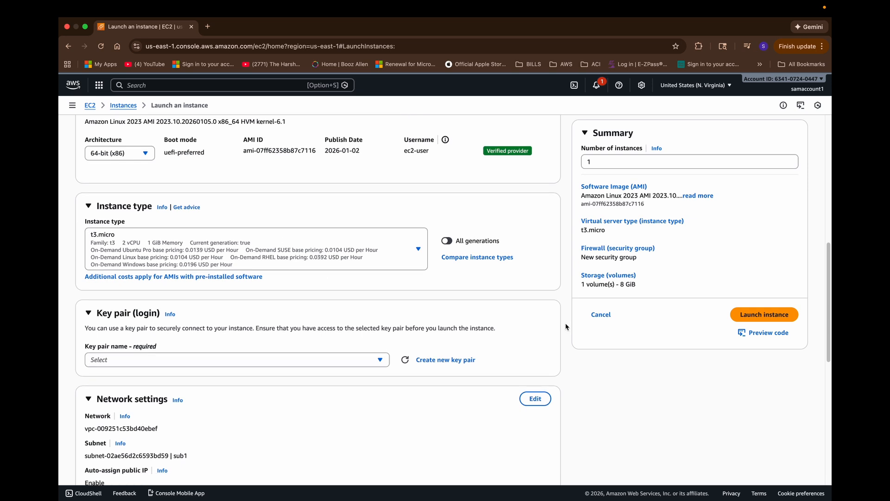
pyautogui.scroll(-2, 565, 323)
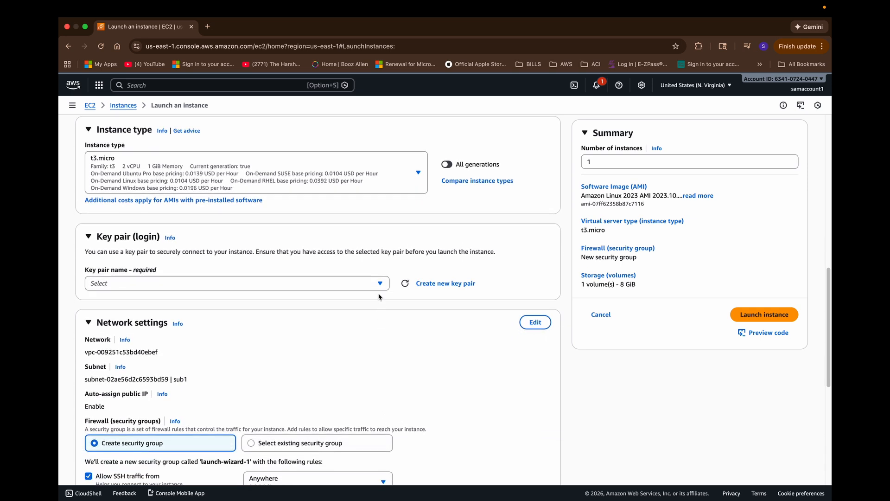
pyautogui.click(380, 285)
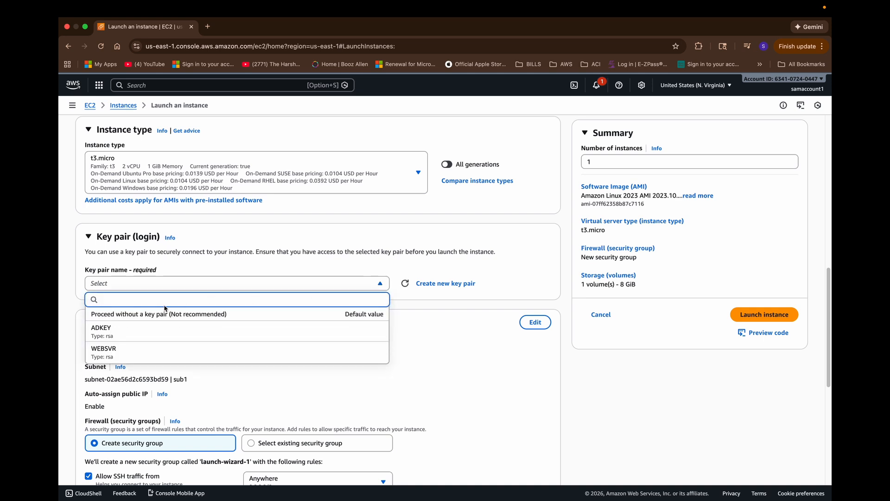
pyautogui.click(141, 331)
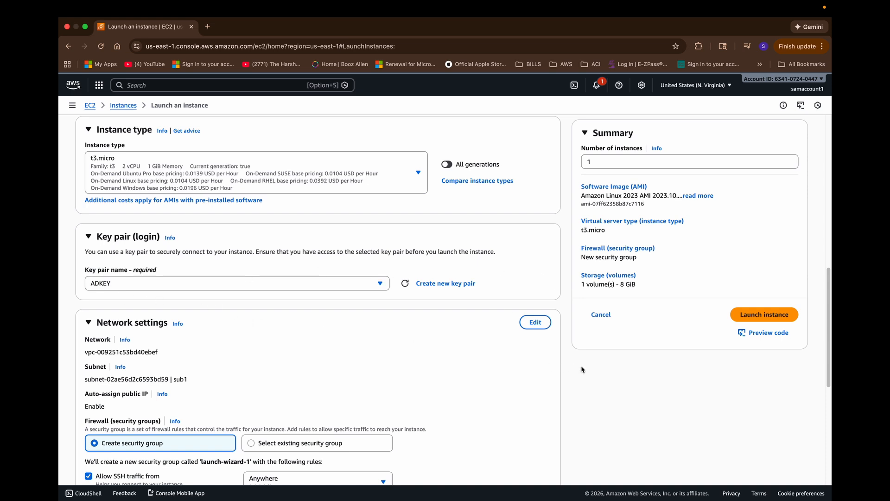
# Set the firewall to use an existing security group and choose the default group.
pyautogui.scroll(-3, 583, 369)
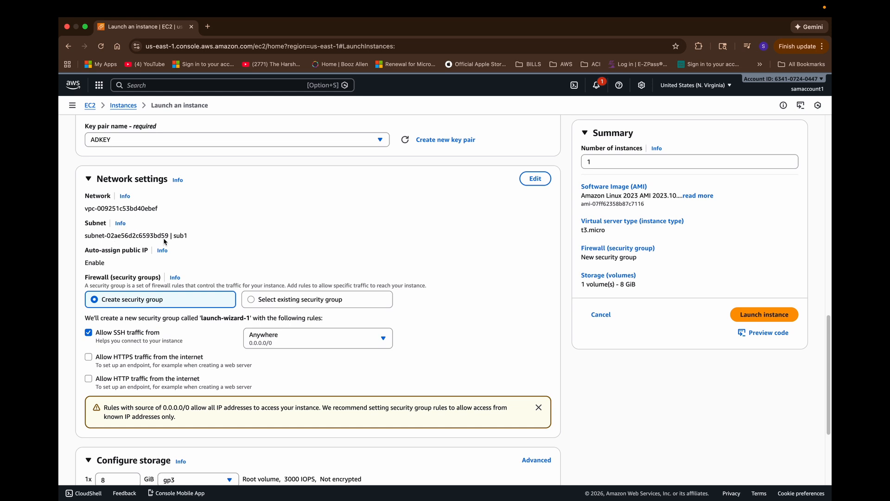
pyautogui.scroll(-2, 464, 278)
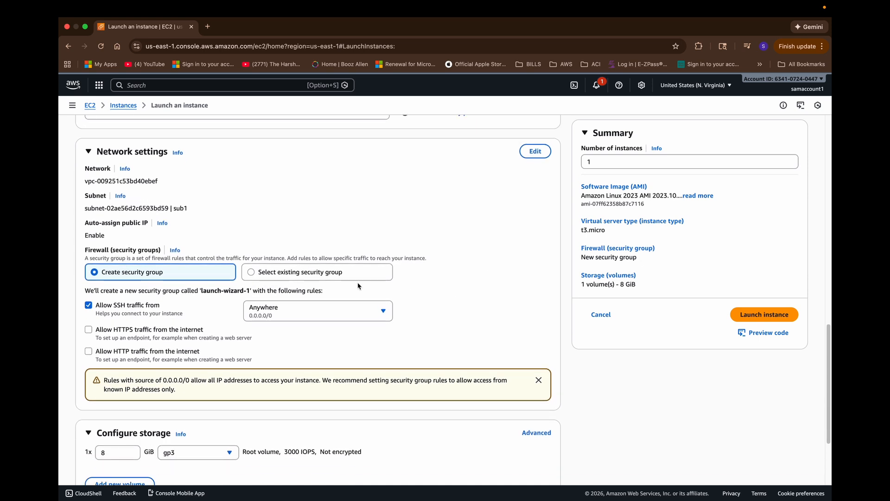
pyautogui.scroll(-1, 465, 315)
pyautogui.click(262, 275)
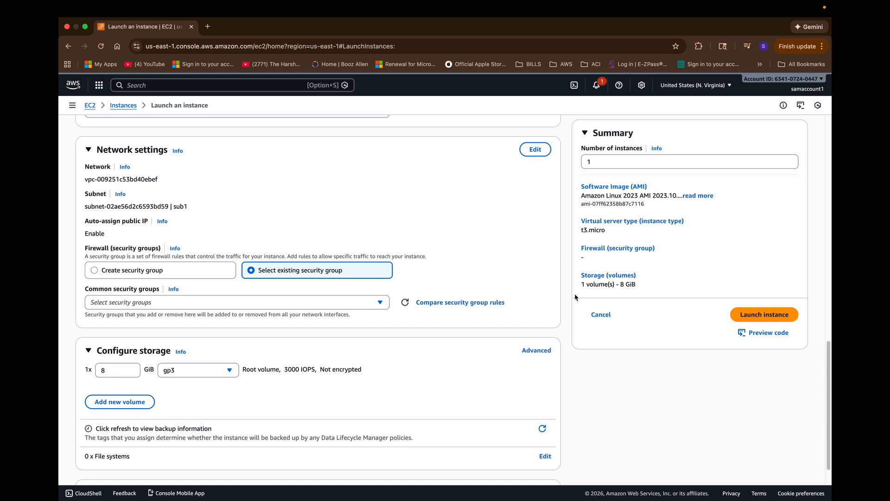
pyautogui.scroll(-1, 573, 300)
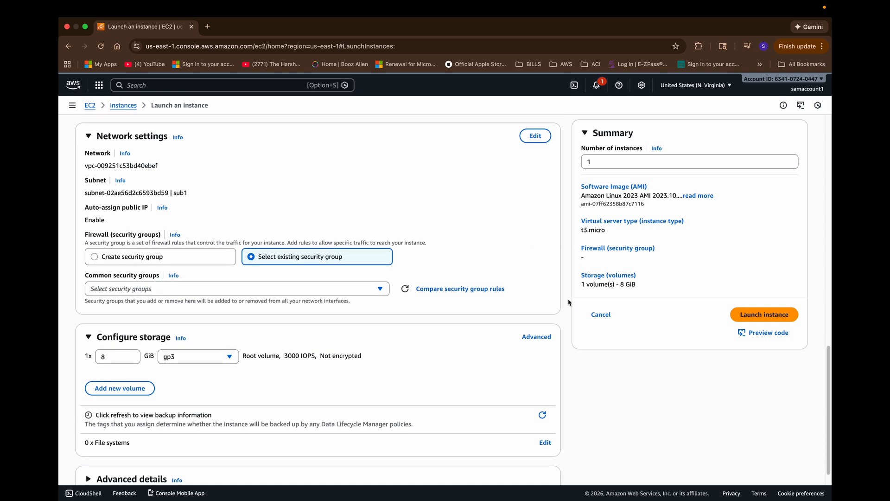
pyautogui.scroll(-1, 427, 277)
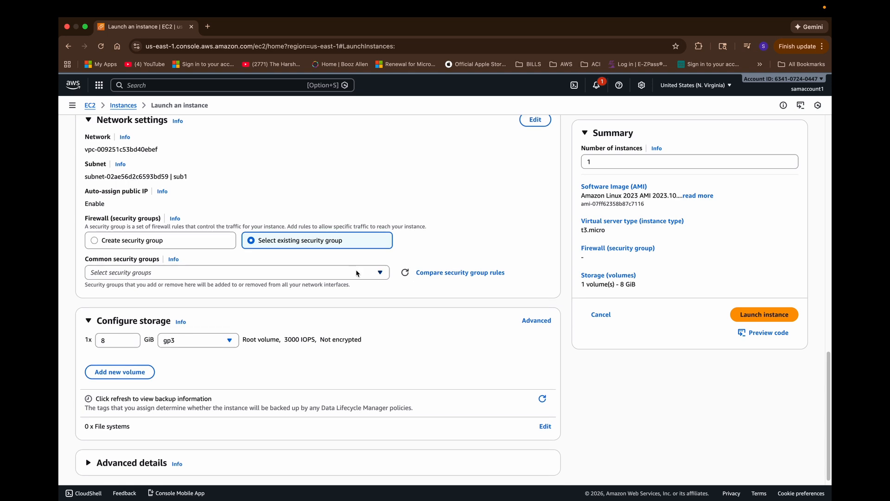
pyautogui.click(357, 273)
pyautogui.click(249, 324)
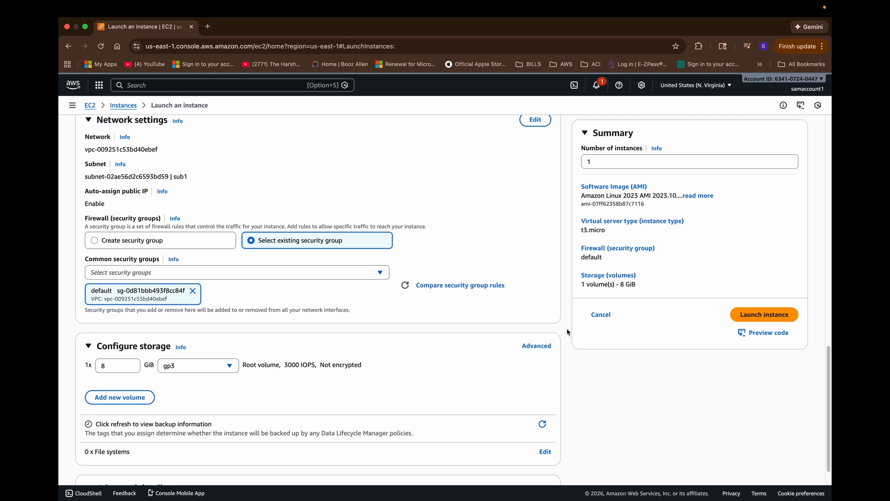
# Review the storage configuration and expand the advanced details to examine their options down to the user data, returning to the form's start.
pyautogui.scroll(-2, 567, 332)
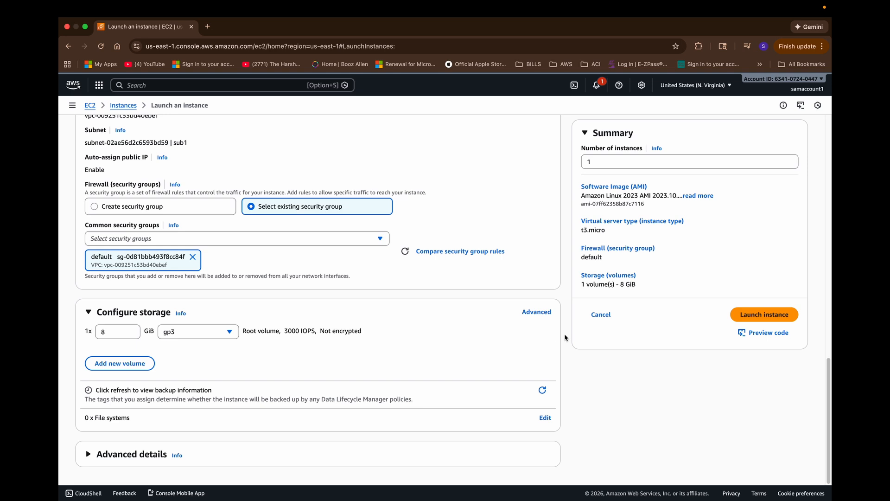
pyautogui.click(88, 455)
pyautogui.scroll(-4, 385, 371)
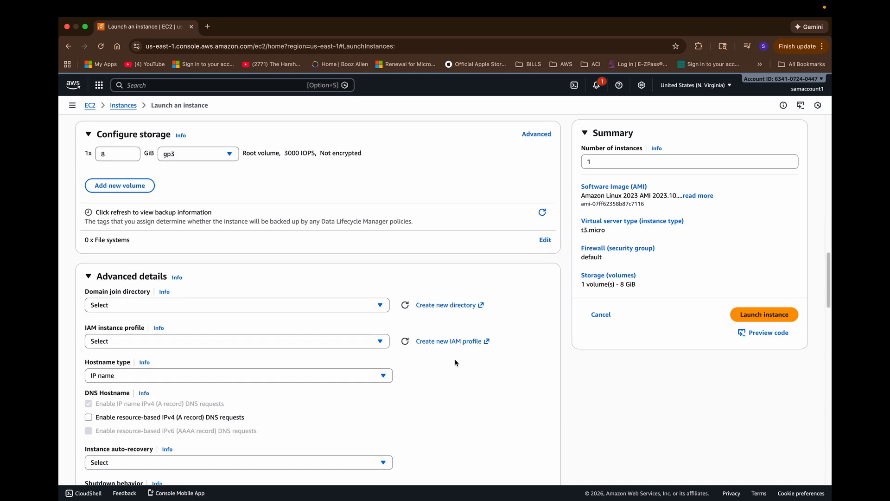
pyautogui.scroll(-1, 536, 382)
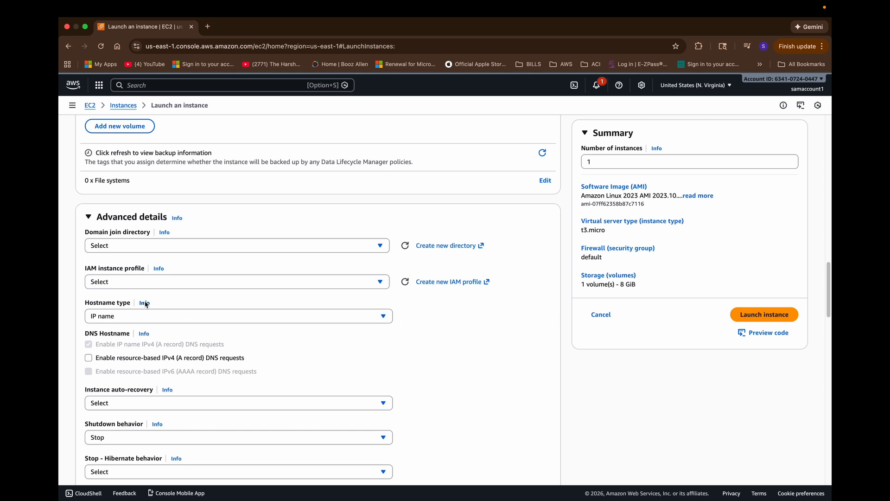
pyautogui.scroll(-4, 521, 335)
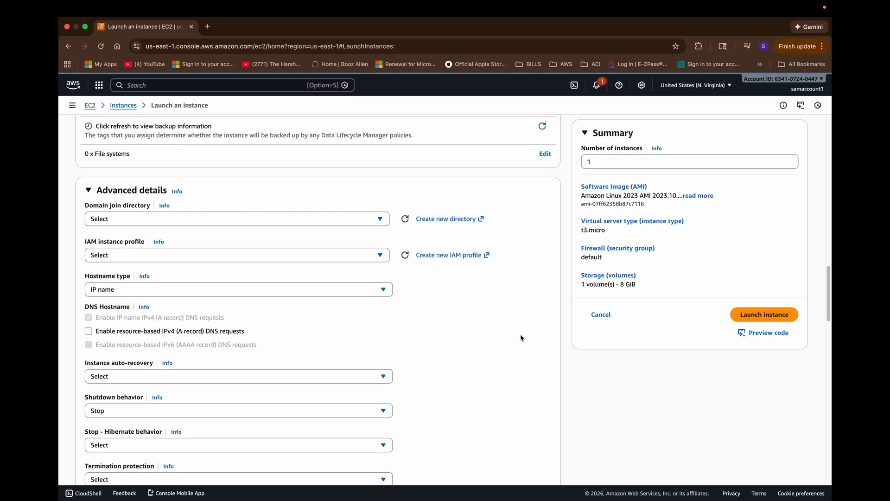
pyautogui.scroll(-15, 520, 337)
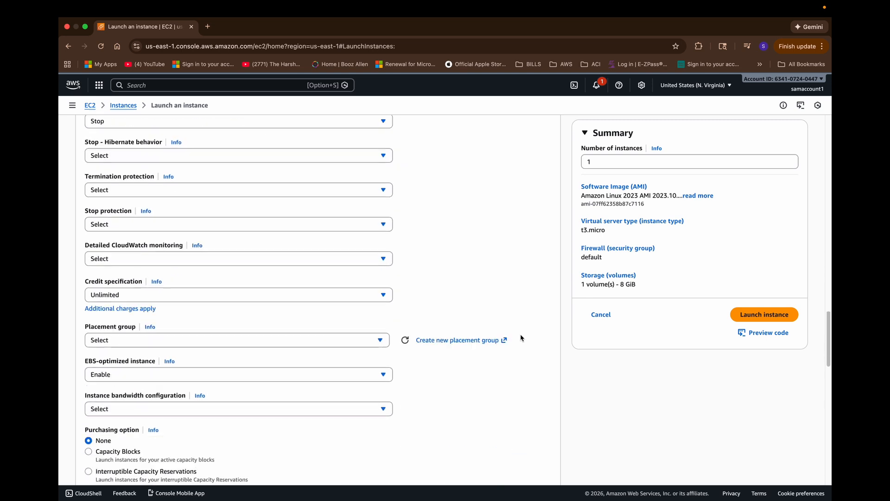
pyautogui.scroll(-2, 521, 335)
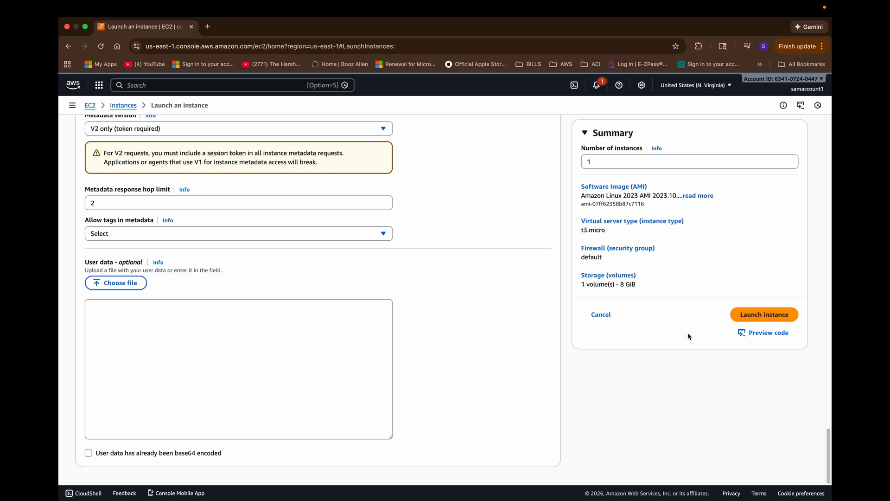
pyautogui.click(827, 125)
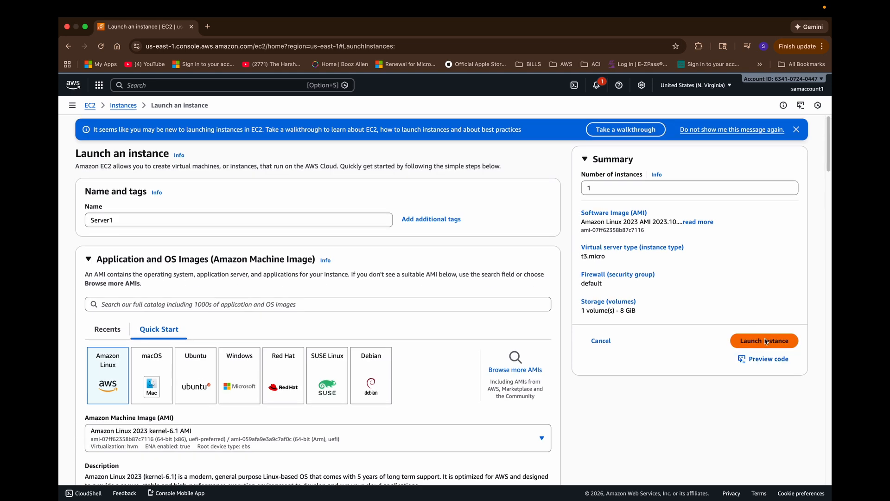
# Launch the configured instance and open the summary page of the newly launched Server1.
pyautogui.click(765, 341)
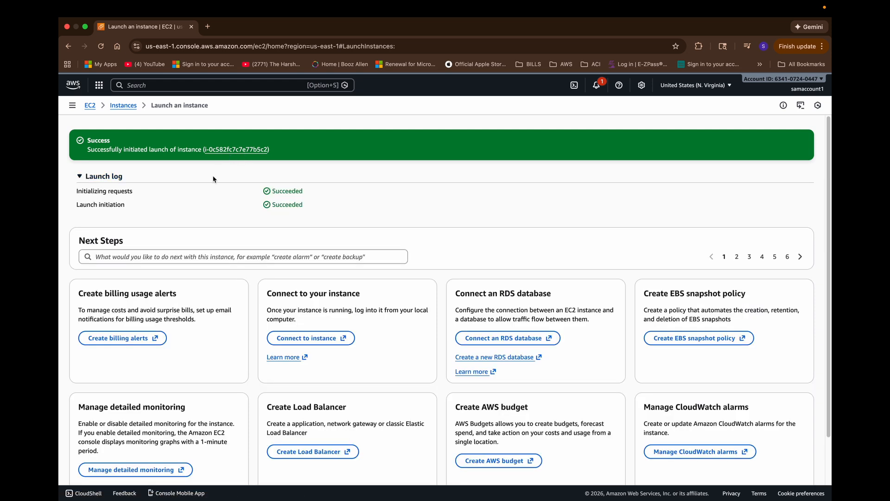
pyautogui.click(219, 151)
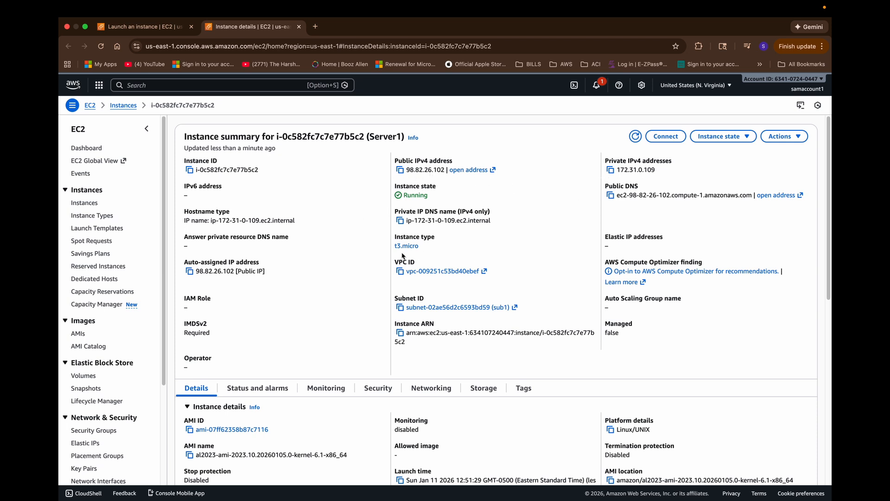
# Examine Server1's summary and instance details, including its image, assigned key pair, host placement and capacity reservation.
pyautogui.scroll(-3, 352, 258)
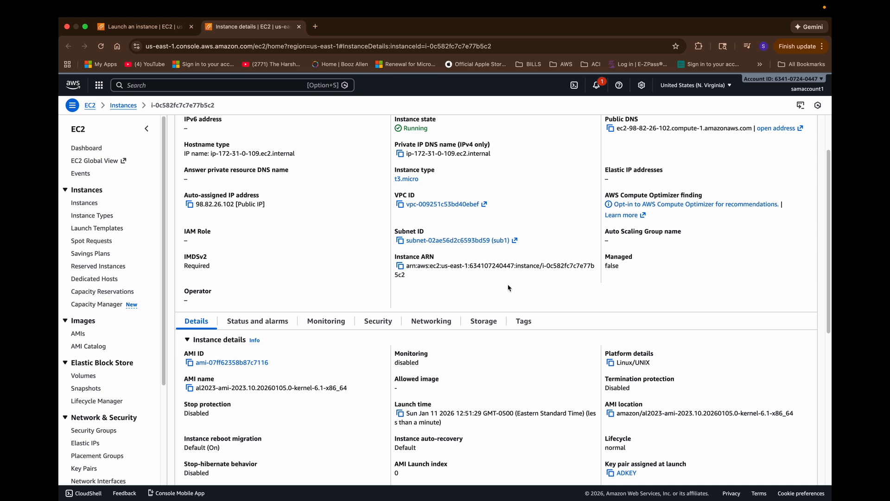
pyautogui.scroll(-3, 343, 246)
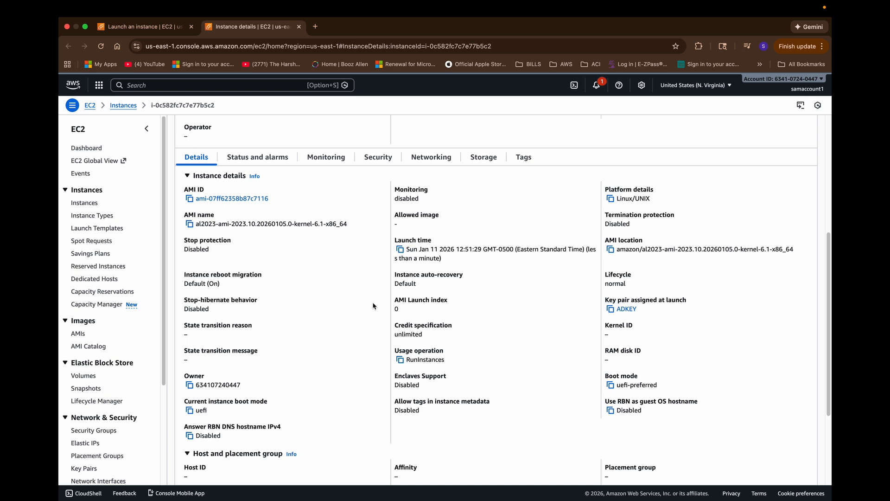
pyautogui.scroll(-3, 373, 306)
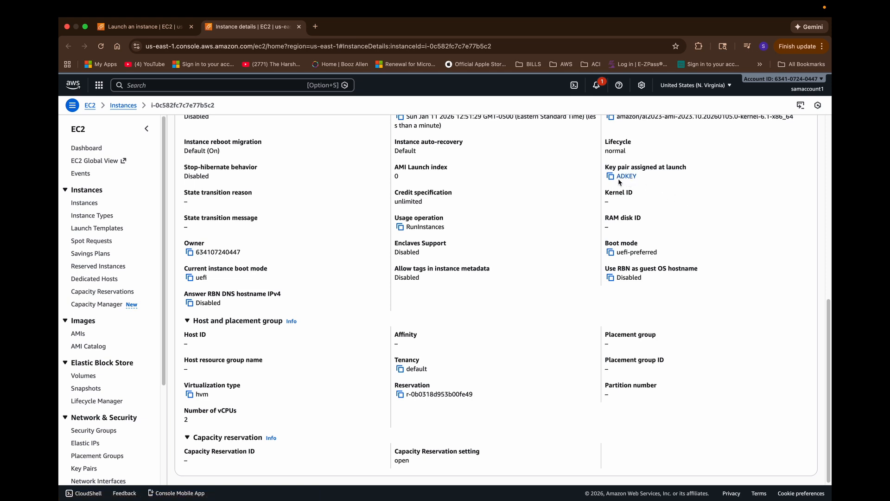
pyautogui.scroll(-1, 564, 266)
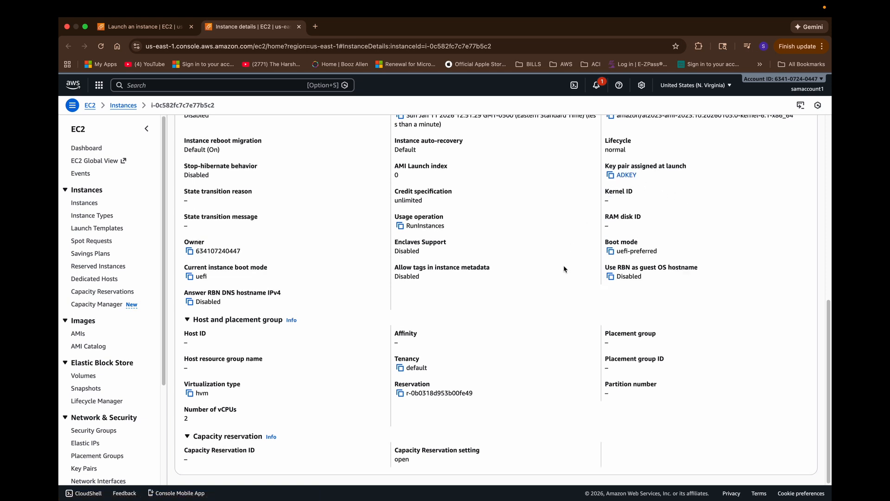
pyautogui.scroll(5, 564, 268)
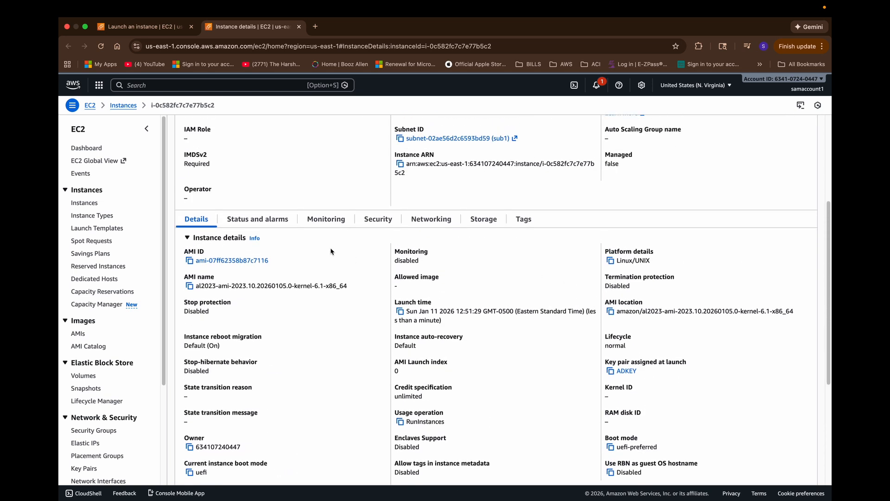
# Check Server1's status checks and alarms, and view its monitoring metrics.
pyautogui.click(268, 224)
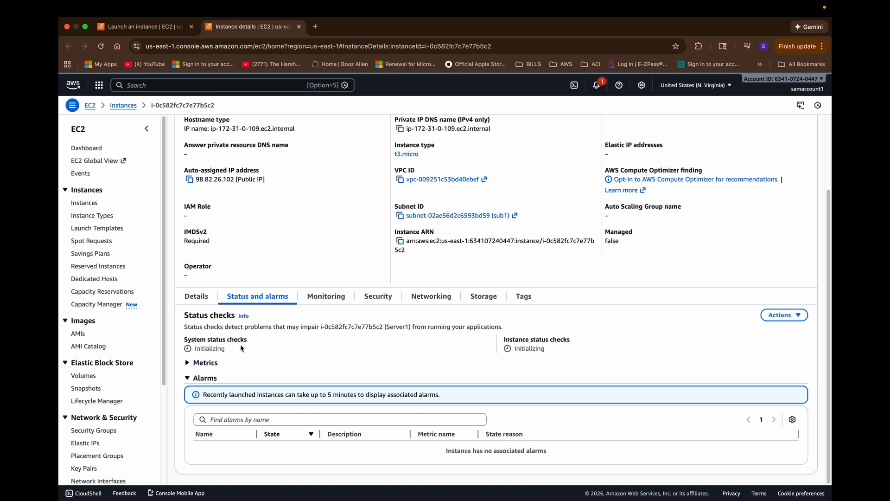
pyautogui.click(333, 296)
pyautogui.scroll(-1, 353, 317)
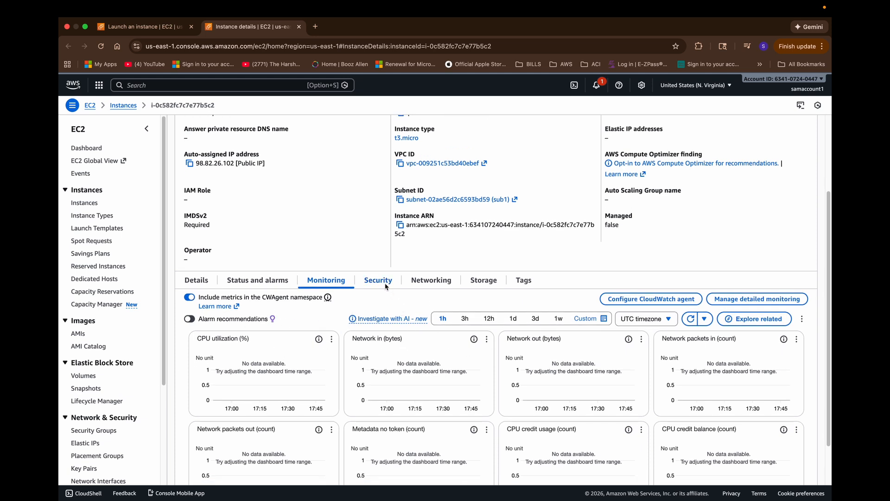
# Examine Server1's networking details, including its VPC, subnet, IP addresses, DNS names, network interfaces and Elastic IP addresses.
pyautogui.click(435, 284)
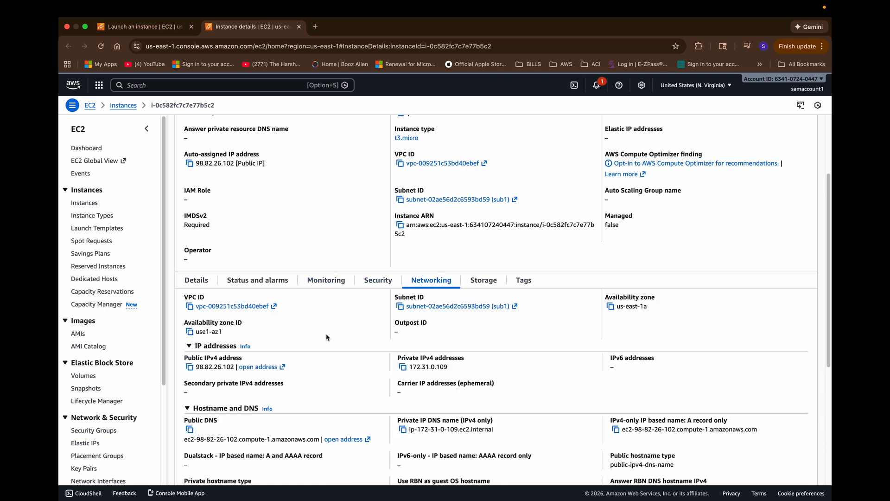
pyautogui.scroll(-3, 327, 336)
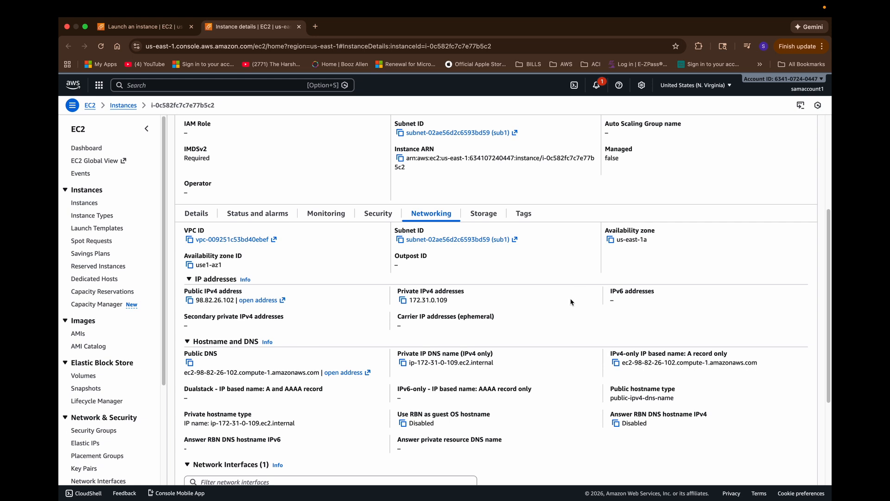
pyautogui.scroll(-2, 571, 302)
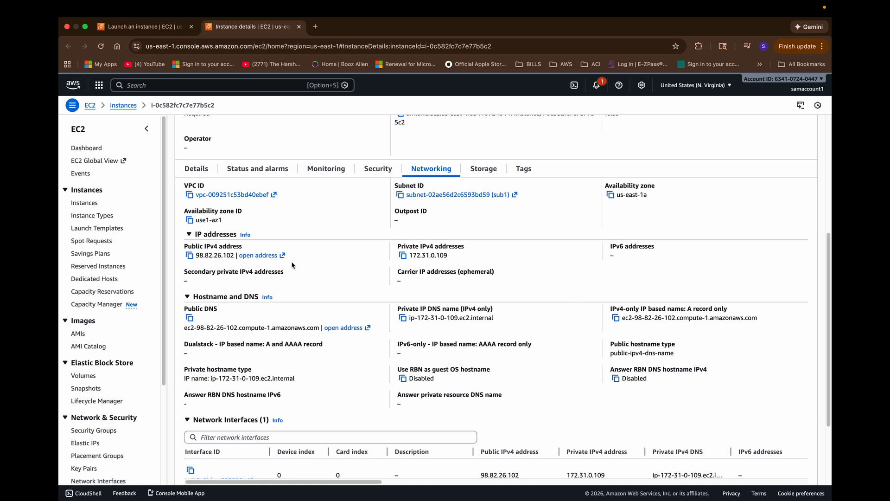
pyautogui.scroll(-5, 543, 349)
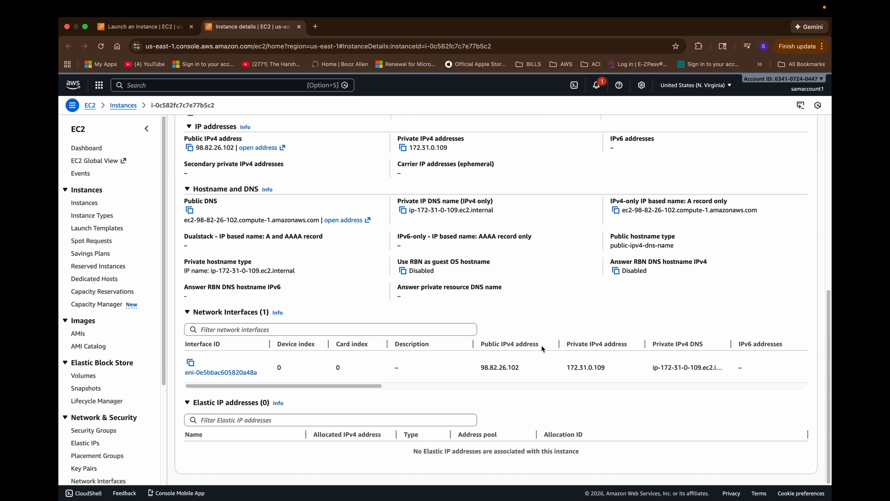
pyautogui.scroll(14, 543, 349)
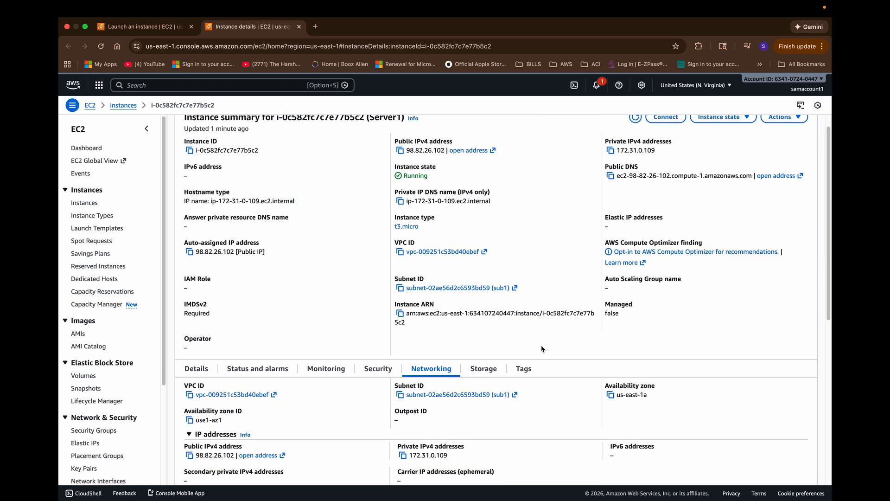
# Examine Server1's storage, covering the root device, the attached block device and the volume monitoring charts.
pyautogui.click(483, 368)
pyautogui.scroll(-15, 482, 375)
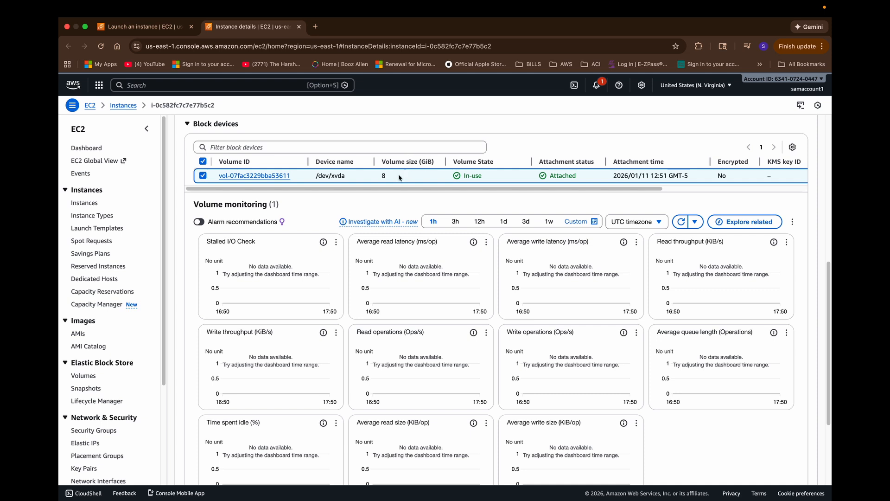
pyautogui.scroll(-1, 493, 226)
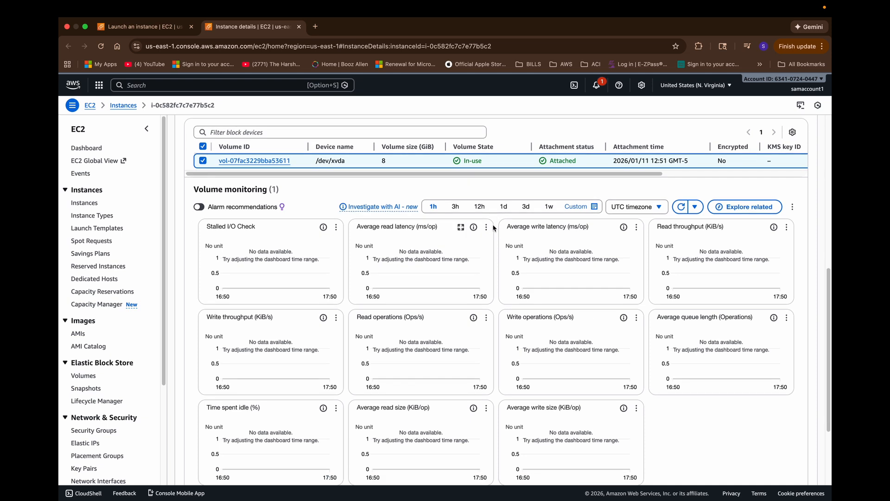
pyautogui.scroll(3, 494, 227)
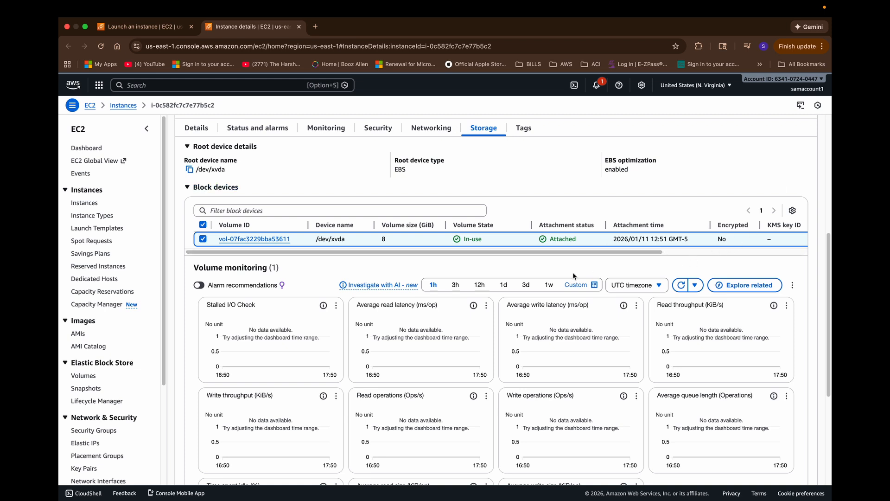
pyautogui.scroll(4, 573, 276)
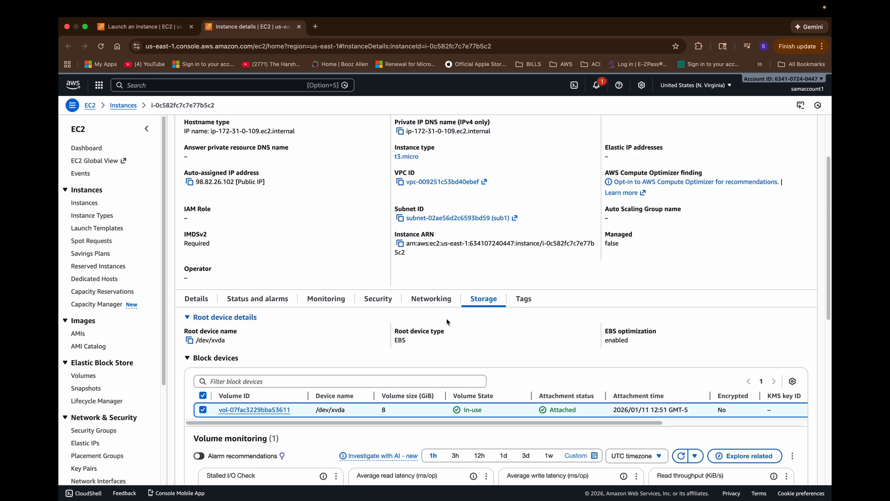
pyautogui.scroll(1, 447, 322)
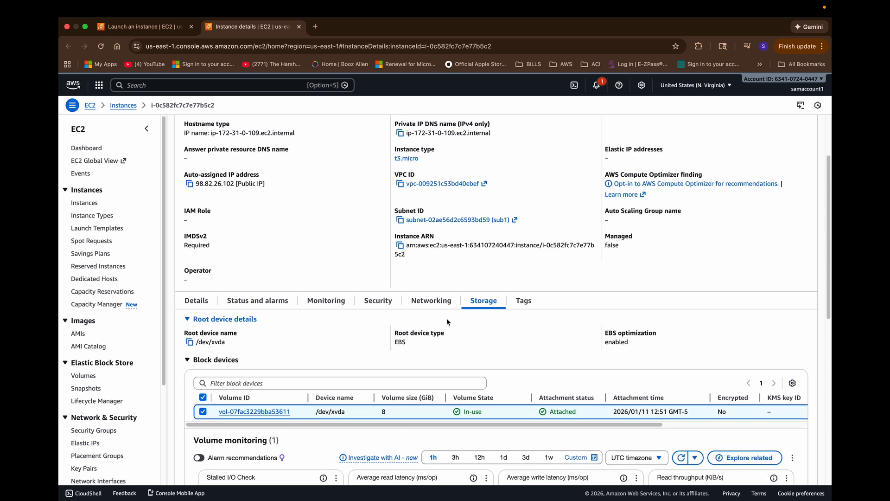
pyautogui.scroll(2, 447, 320)
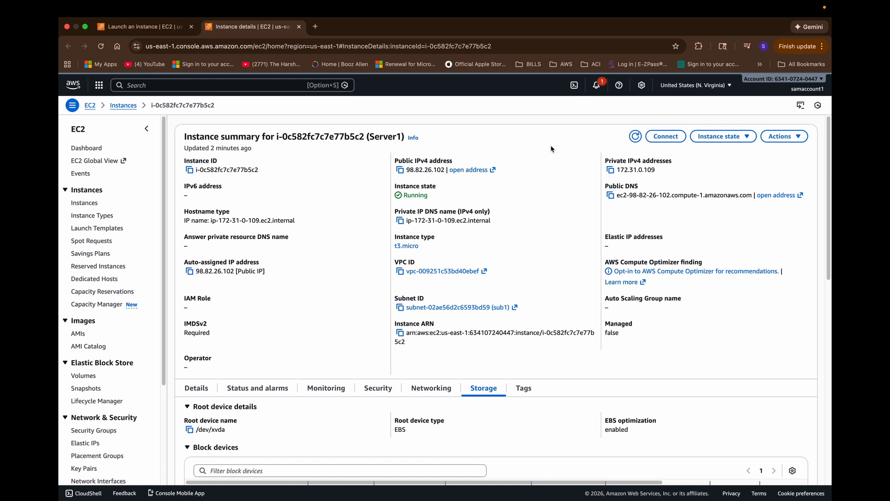
# Try to connect to Server1 through EC2 Instance Connect using its public IP as ec2-user, and close the session.
pyautogui.click(666, 136)
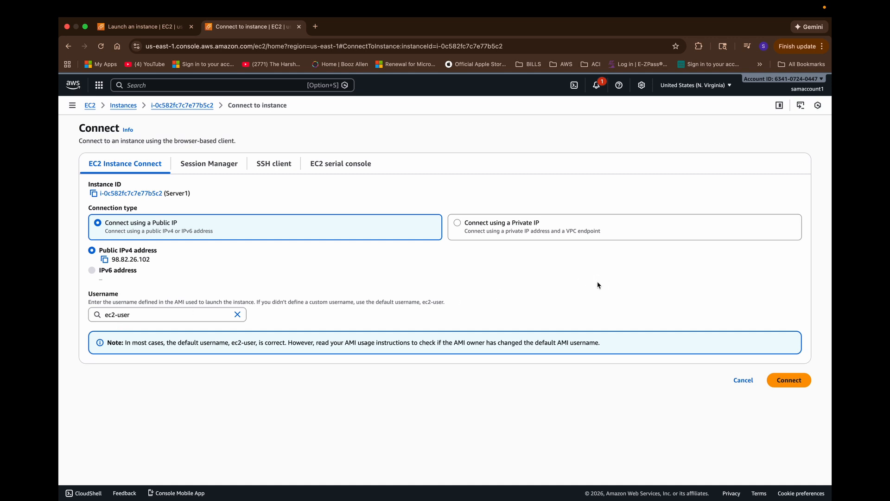
pyautogui.click(800, 379)
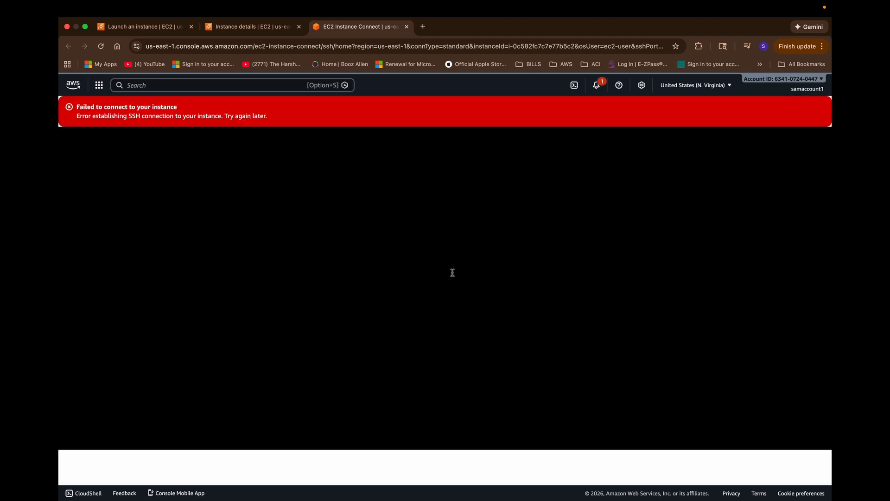
pyautogui.click(378, 237)
pyautogui.click(407, 27)
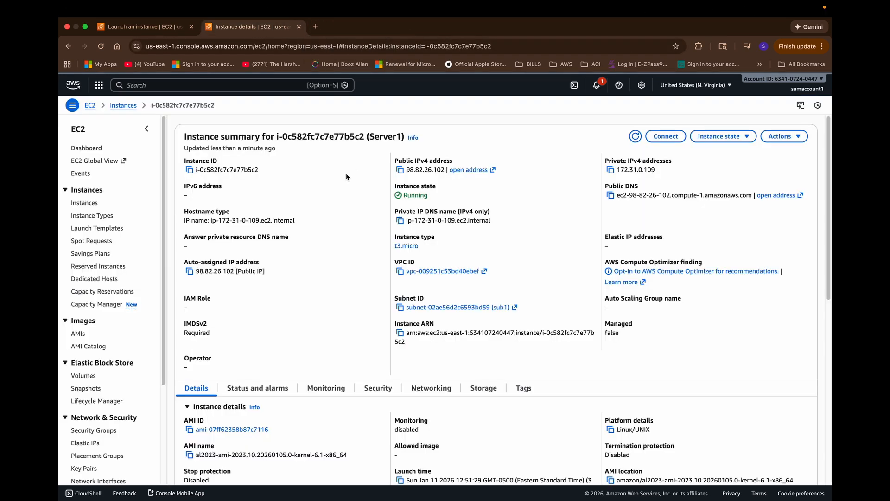
# Check Server1's inbound and outbound security rules and open its default security group in a separate browser tab.
pyautogui.click(385, 388)
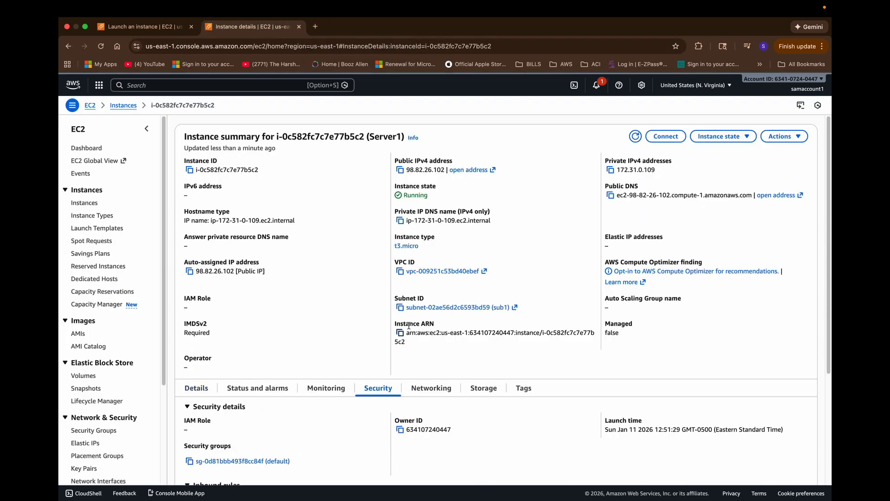
pyautogui.scroll(-3, 410, 325)
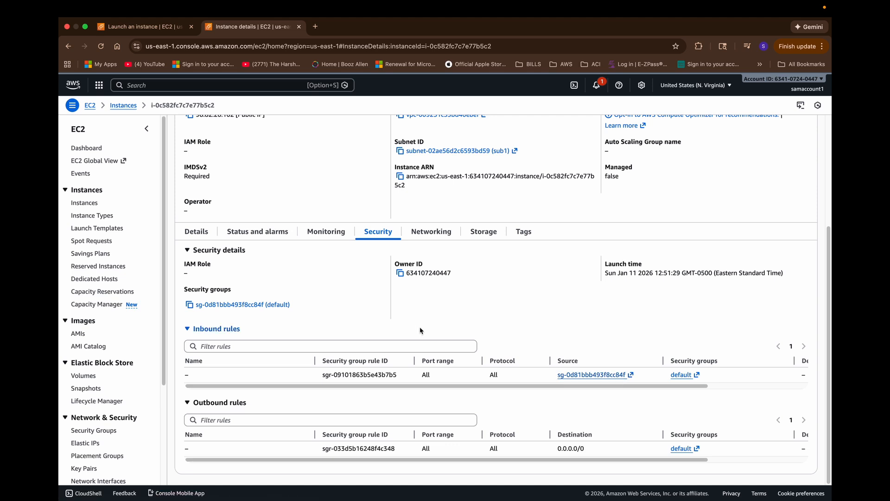
pyautogui.rightClick(200, 304)
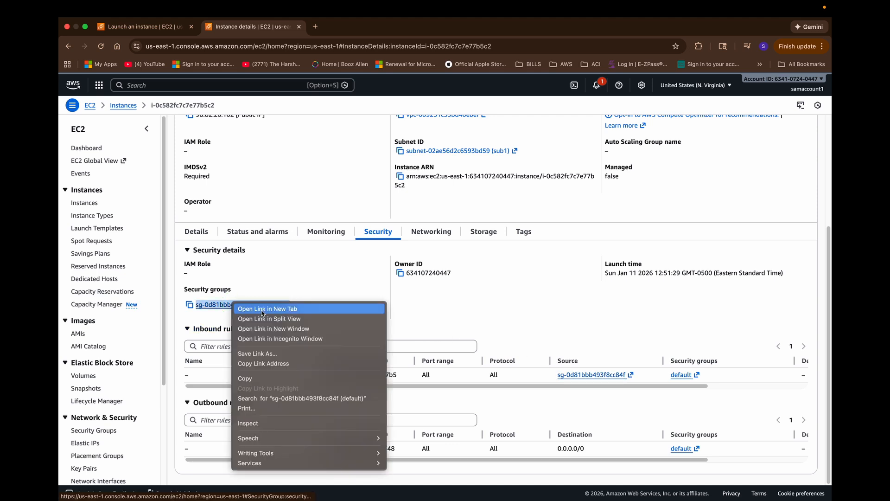
pyautogui.click(262, 310)
pyautogui.click(345, 26)
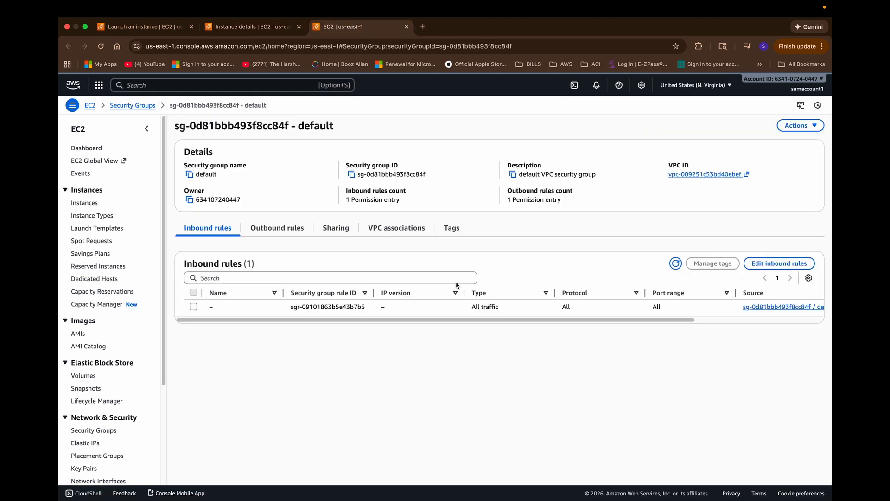
# Edit the default security group's inbound rules by adding a rule of type All TCP.
pyautogui.click(770, 263)
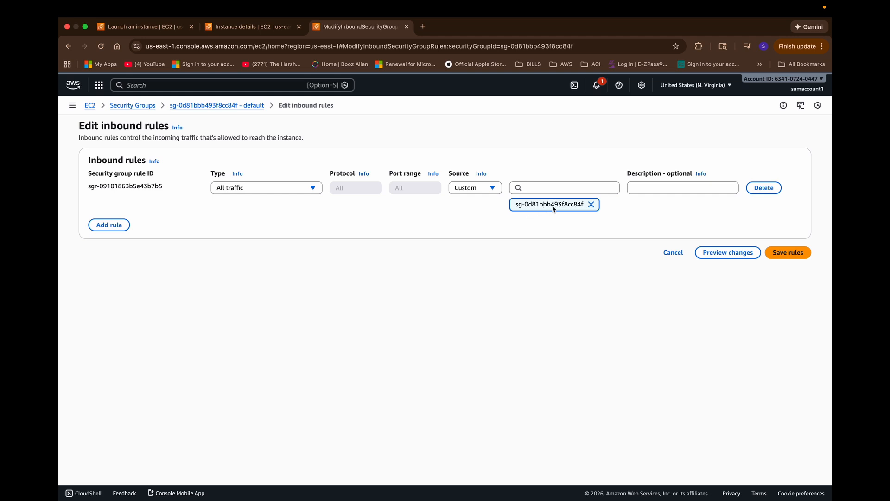
pyautogui.click(110, 225)
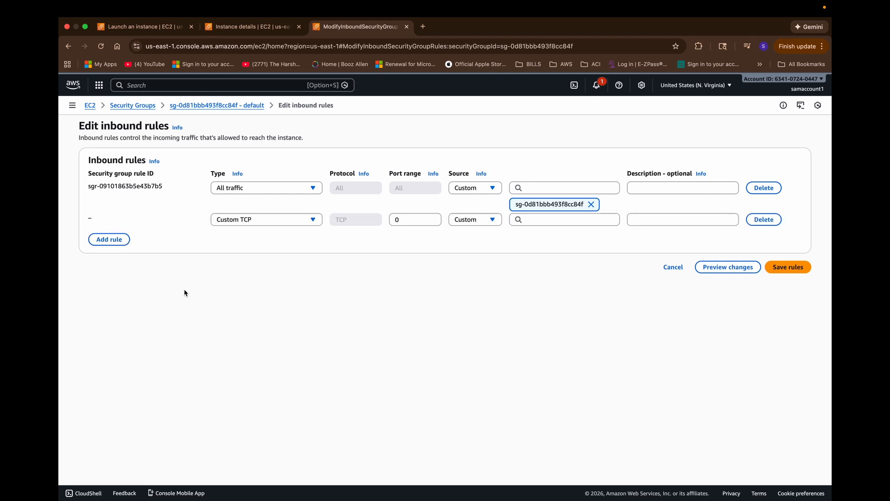
pyautogui.click(297, 222)
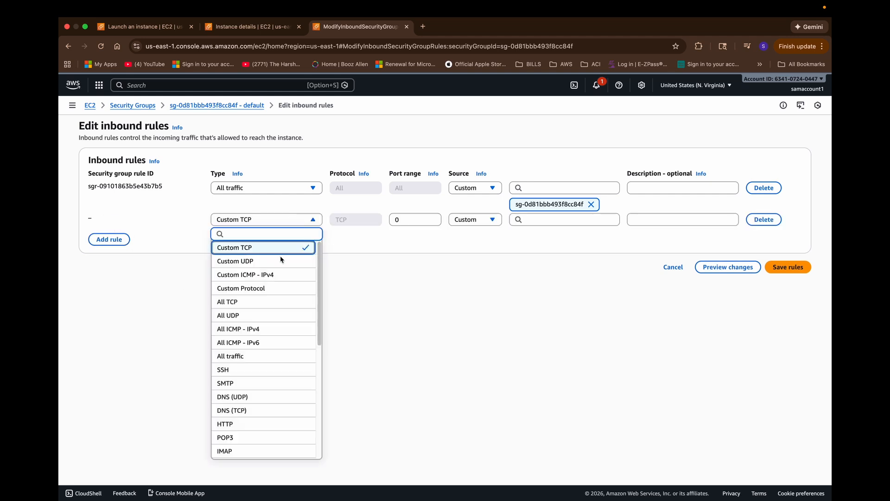
pyautogui.click(274, 305)
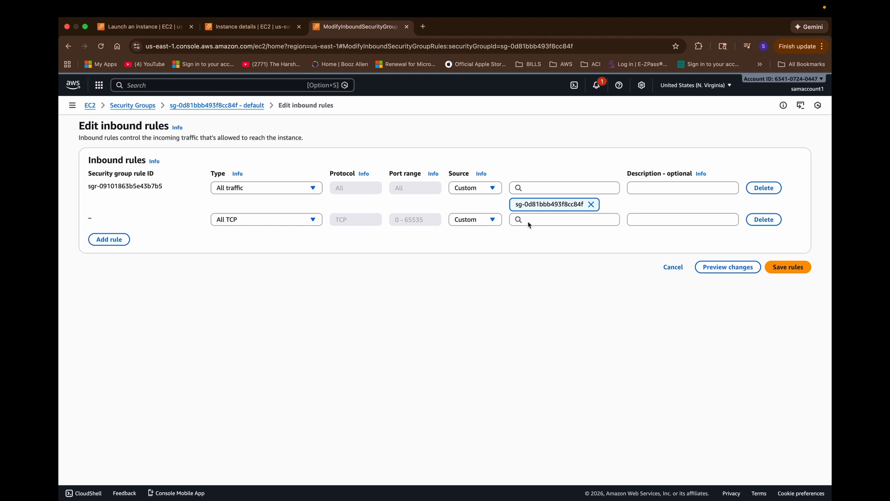
# Set the All TCP rule's source to My IP and save the inbound rules.
pyautogui.click(554, 225)
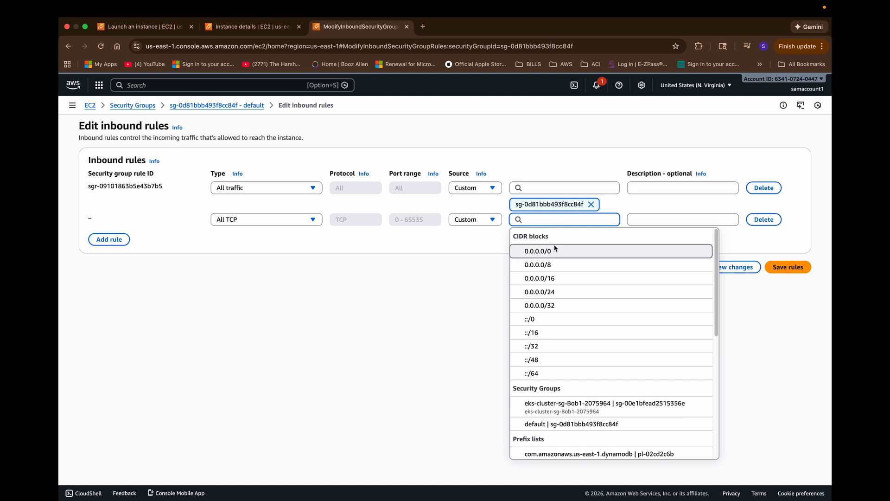
pyautogui.click(492, 220)
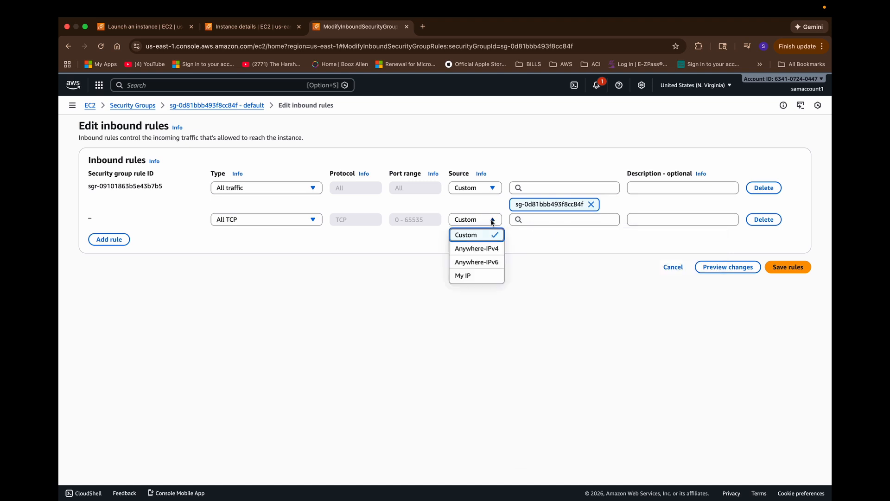
pyautogui.click(482, 274)
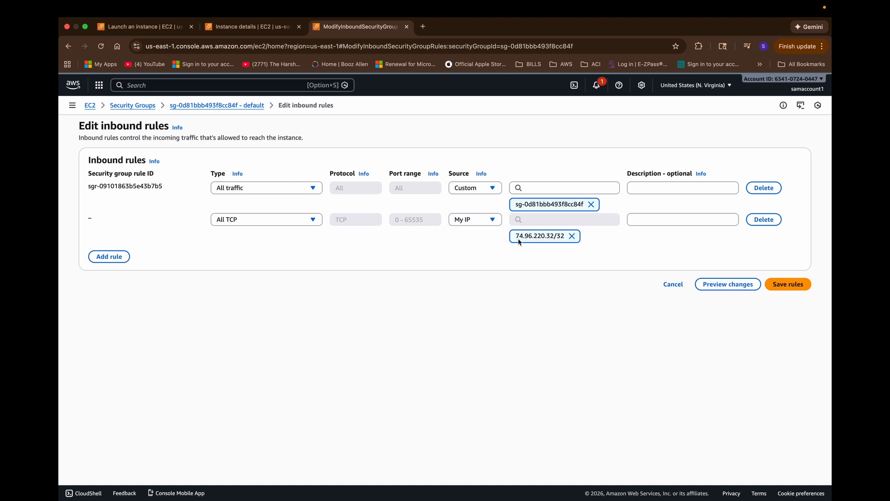
pyautogui.click(492, 222)
pyautogui.click(416, 266)
pyautogui.click(782, 287)
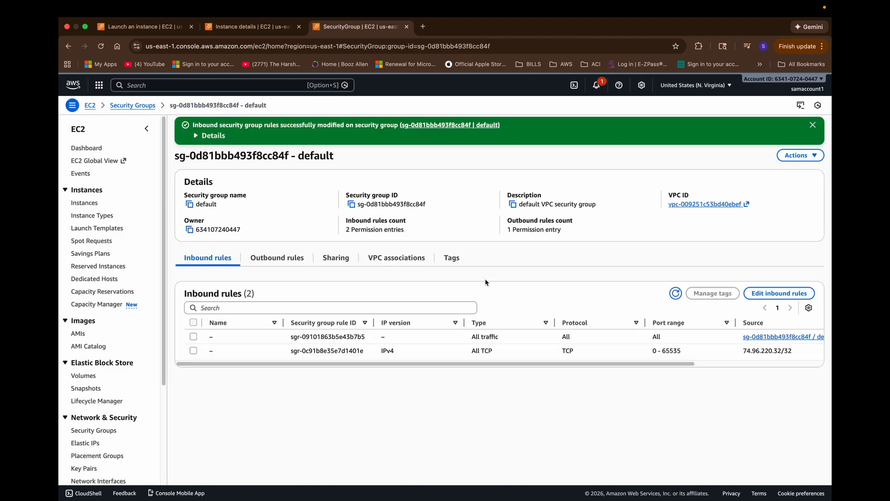
# Try to connect to Server1 again through EC2 Instance Connect using its public IP as ec2-user, and close the session.
pyautogui.click(258, 24)
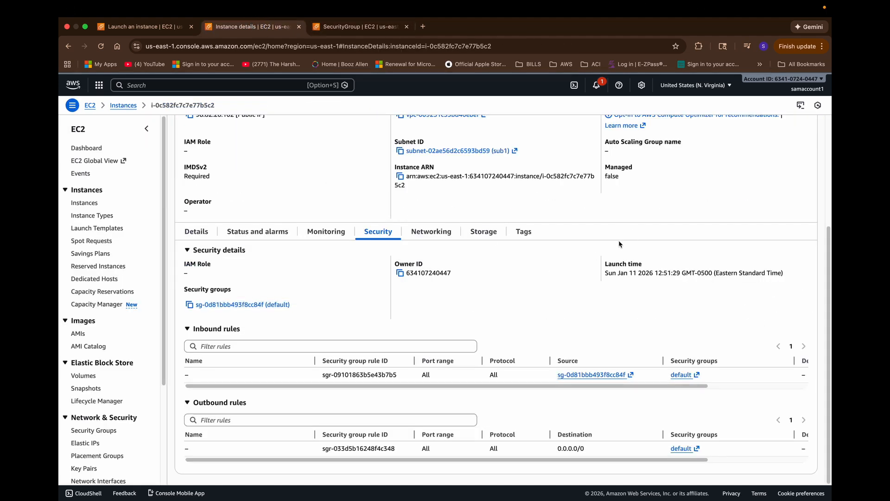
pyautogui.scroll(5, 829, 134)
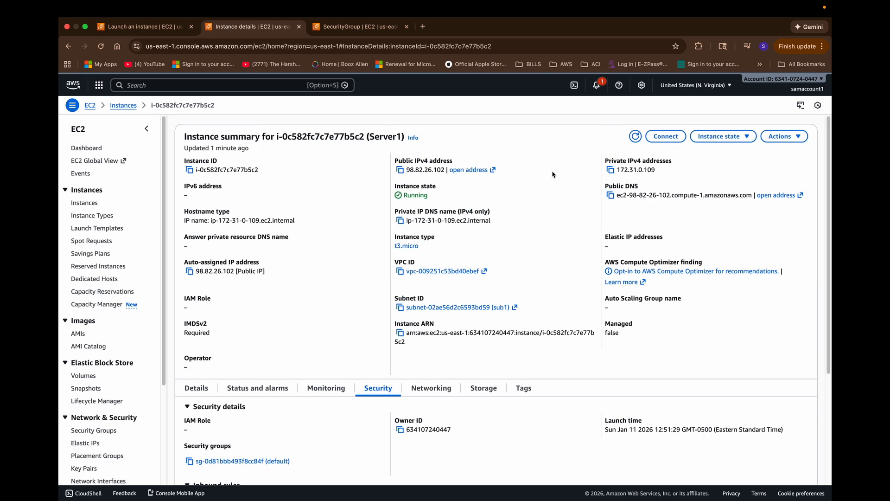
pyautogui.click(655, 139)
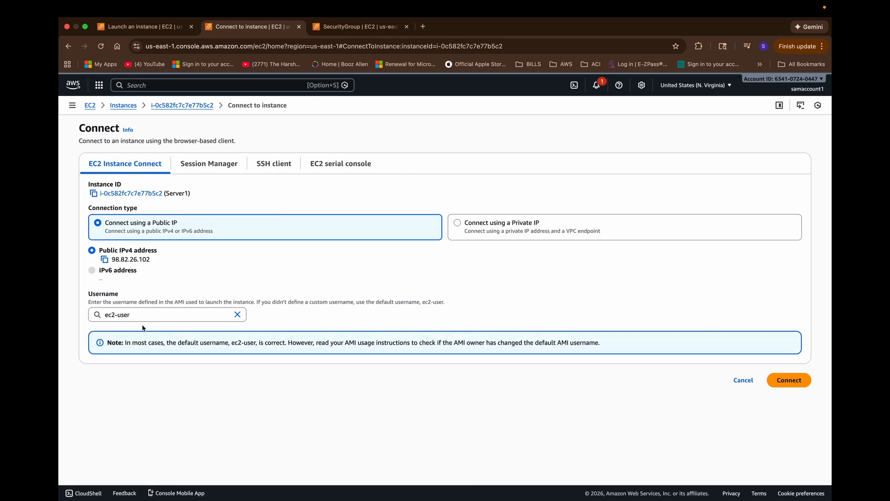
pyautogui.click(789, 379)
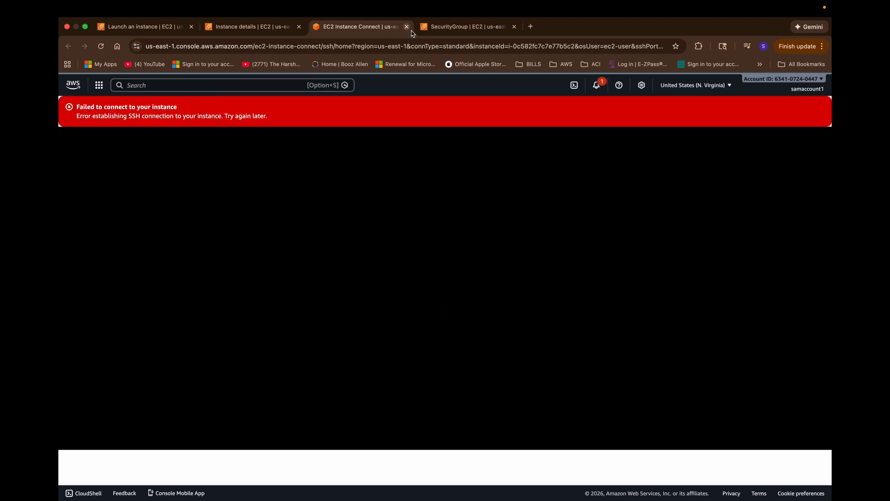
pyautogui.click(465, 29)
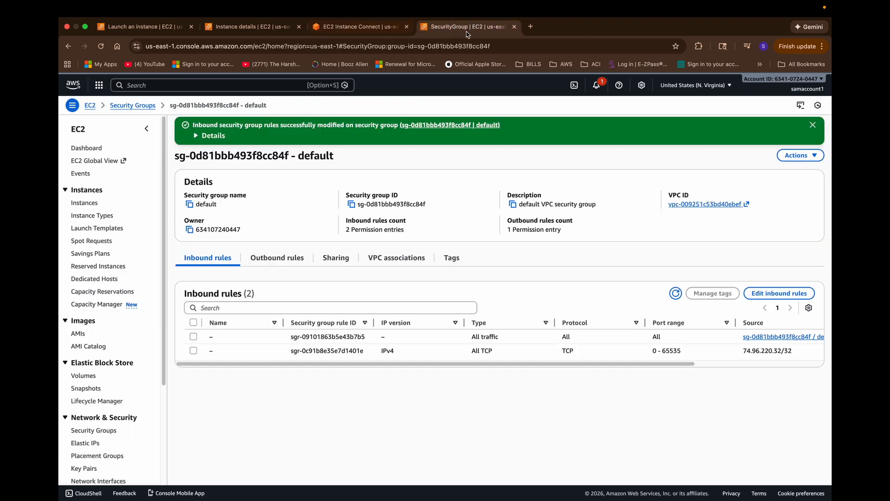
pyautogui.click(406, 27)
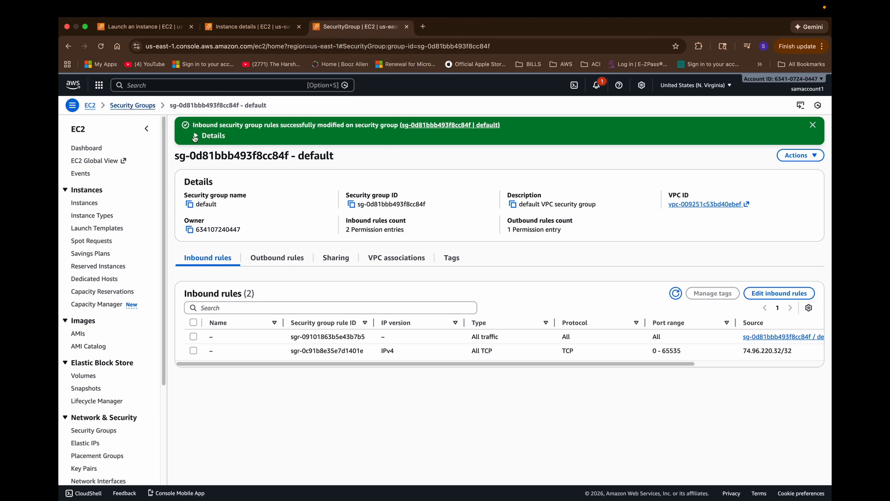
# Reopen Server1 (i-0c582fc7c7e77b5c2) from the instances list, retry EC2 Instance Connect over its public IP, and close the session.
pyautogui.click(85, 202)
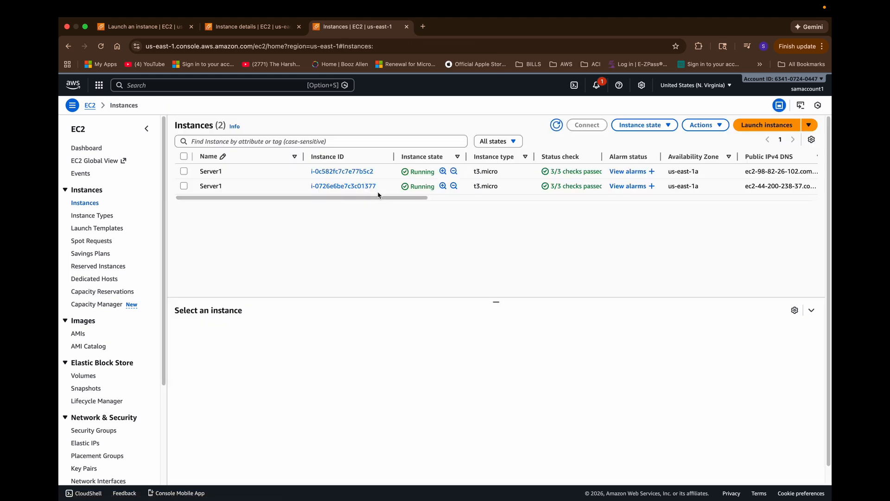
pyautogui.click(355, 173)
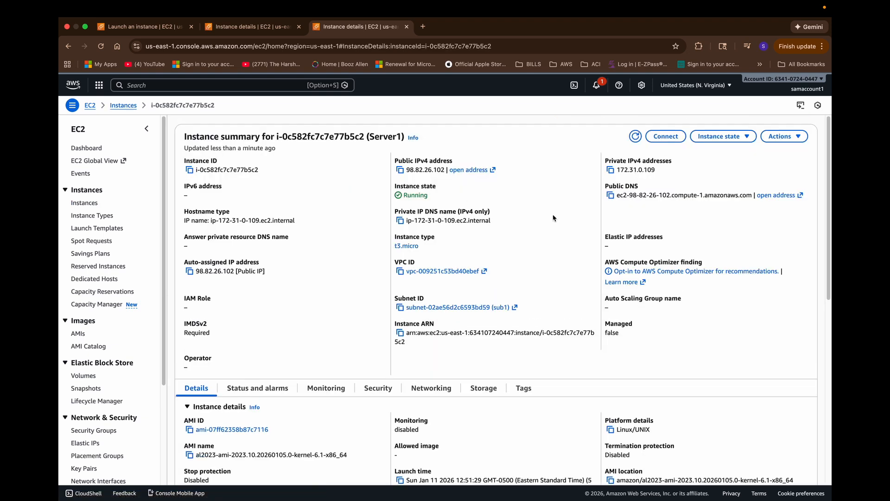
pyautogui.click(666, 136)
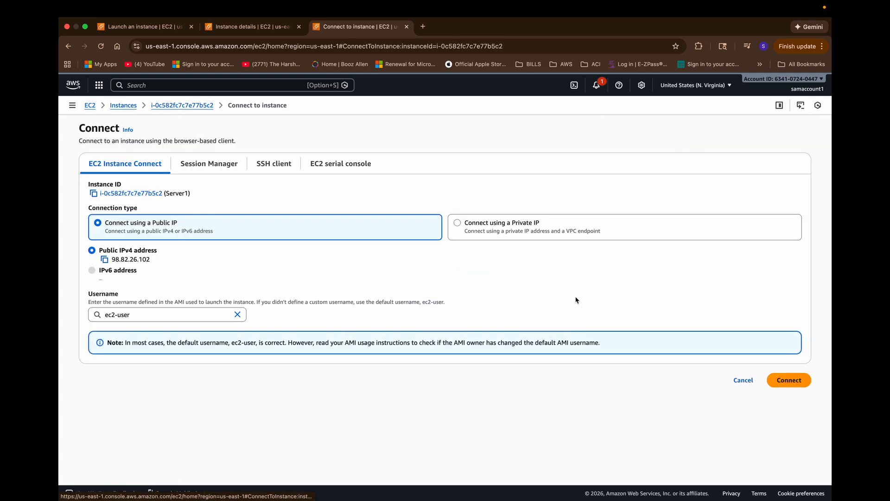
pyautogui.click(793, 381)
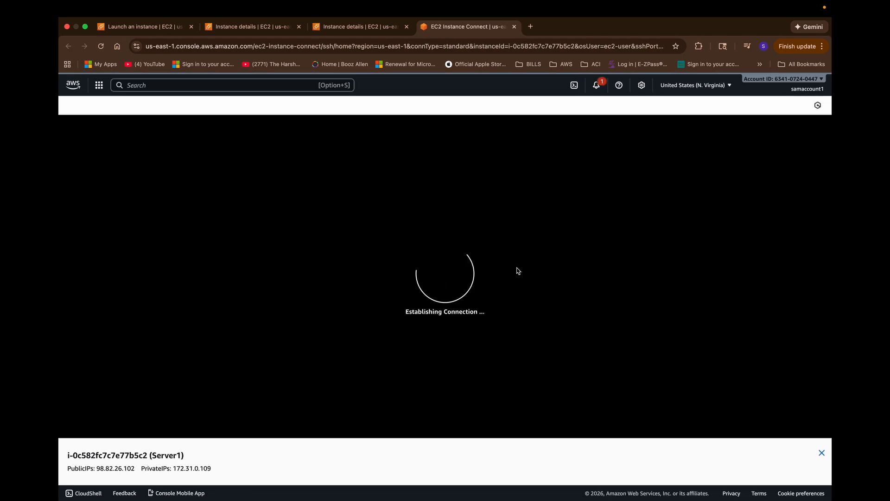
pyautogui.click(422, 241)
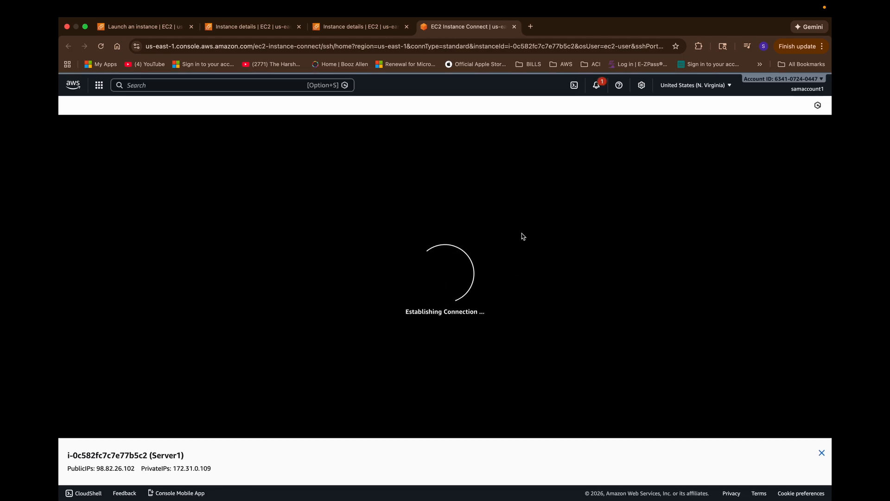
pyautogui.click(513, 26)
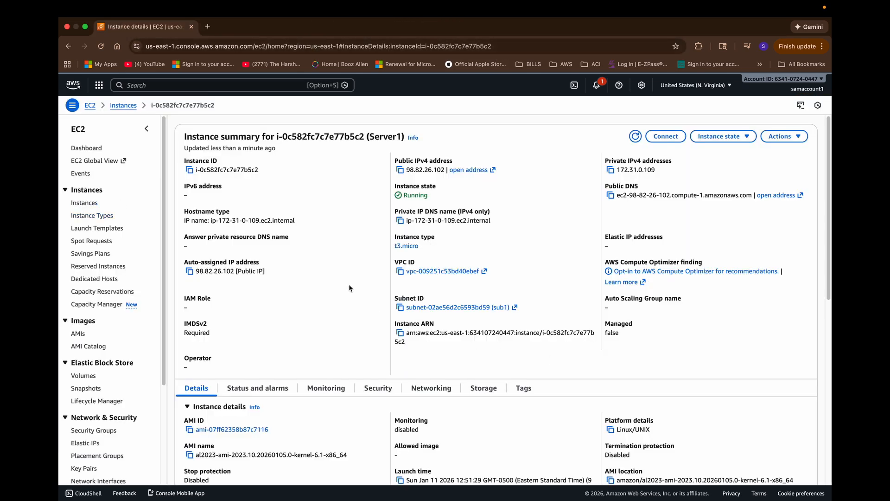
# Review Server1's inbound and outbound security rules and open its default security group in a separate browser tab.
pyautogui.scroll(-1, 349, 288)
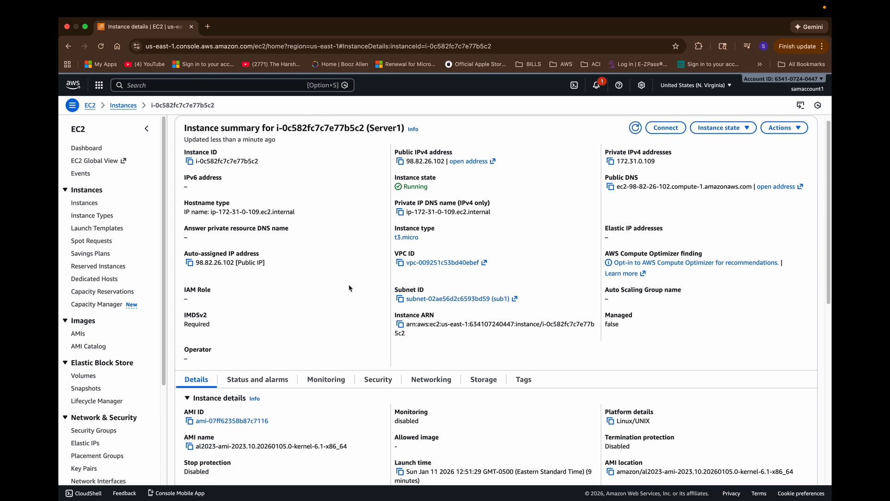
pyautogui.scroll(1, 351, 348)
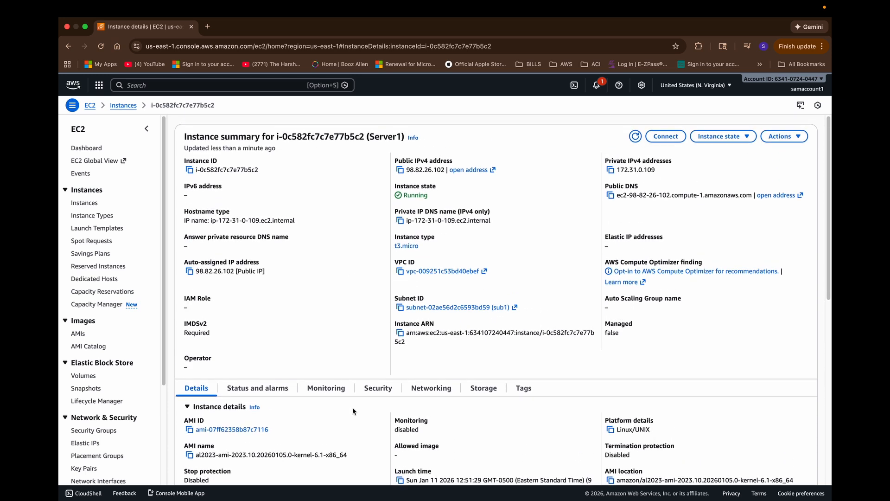
pyautogui.click(377, 388)
pyautogui.scroll(-5, 377, 384)
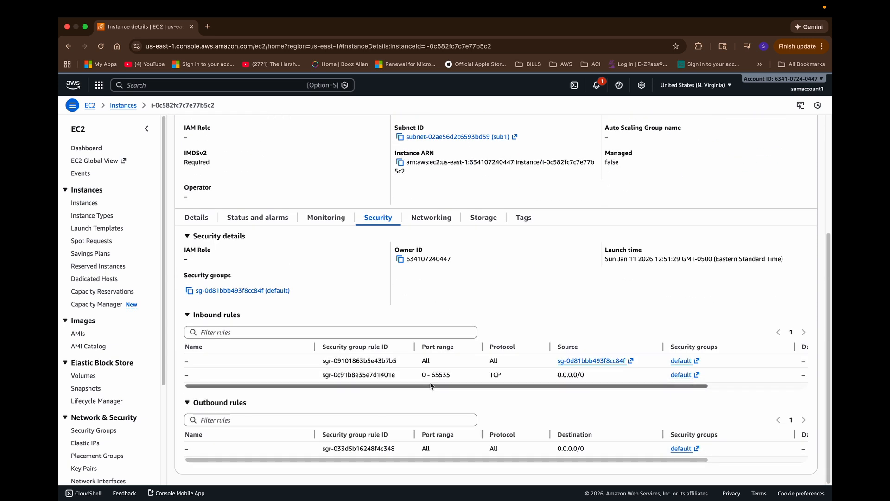
pyautogui.rightClick(246, 290)
pyautogui.click(299, 295)
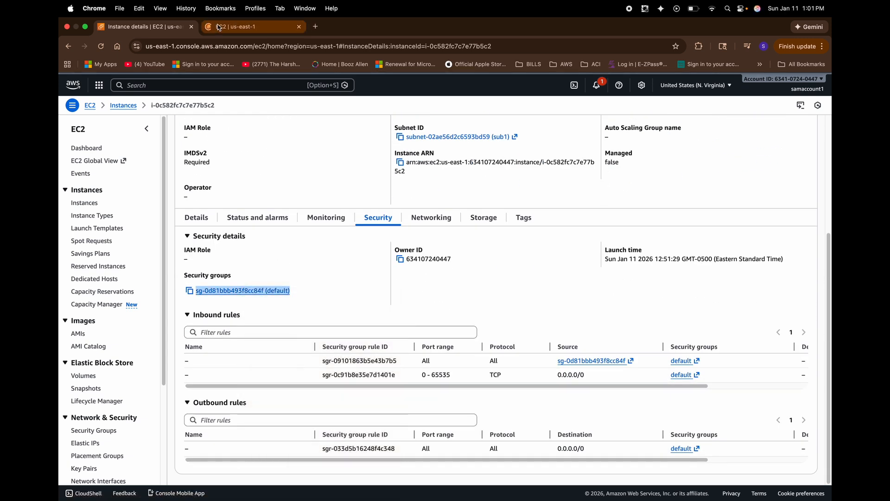
pyautogui.hotkey('ctrl', 'Tab')
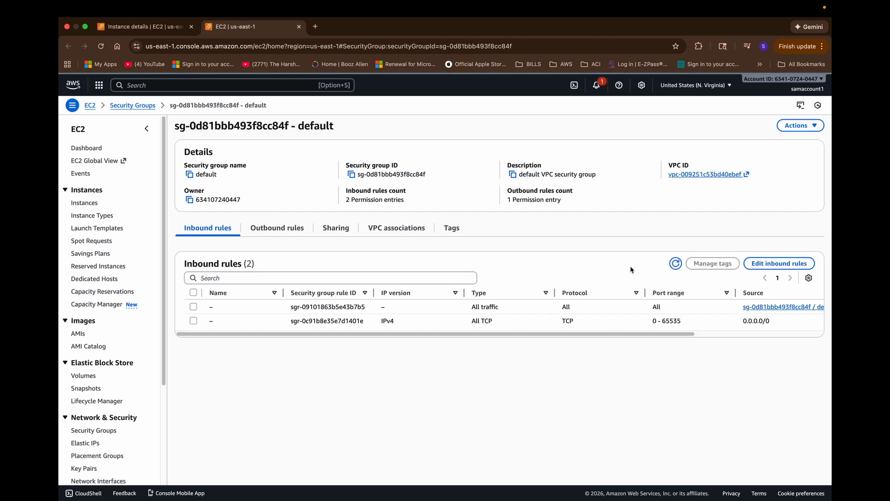
# Try changing the All TCP inbound rule's source to My IP and back to Anywhere-IPv4, attempt to save, and leave rule editing.
pyautogui.click(763, 265)
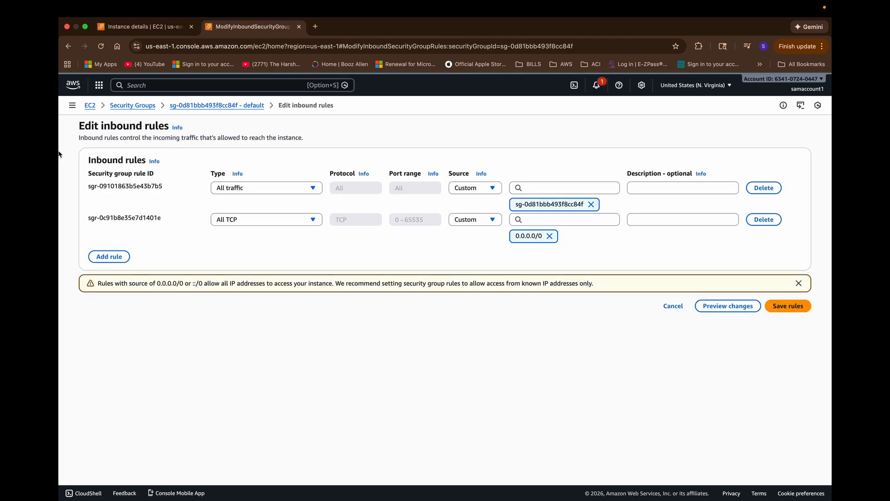
pyautogui.click(473, 223)
pyautogui.click(468, 276)
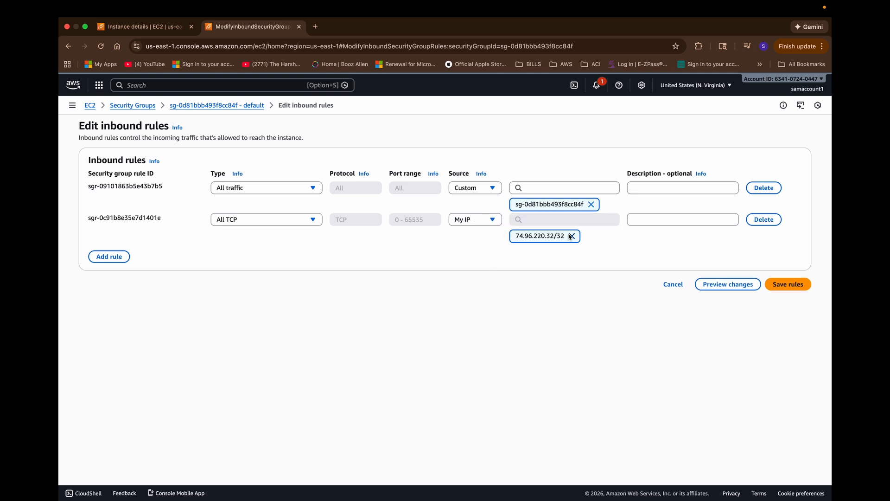
pyautogui.click(483, 221)
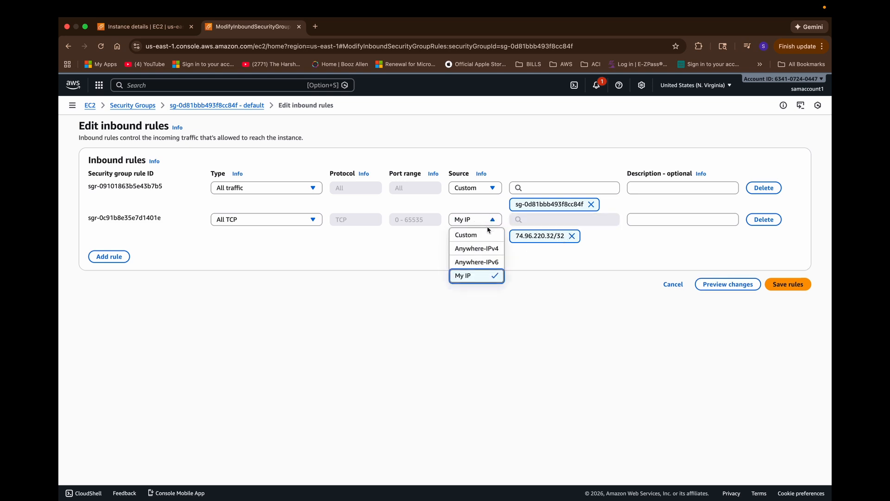
pyautogui.click(485, 249)
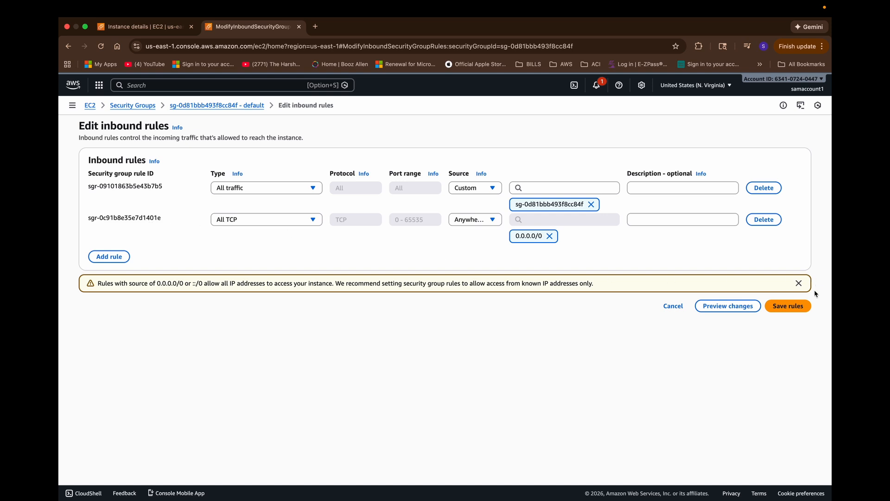
pyautogui.click(798, 307)
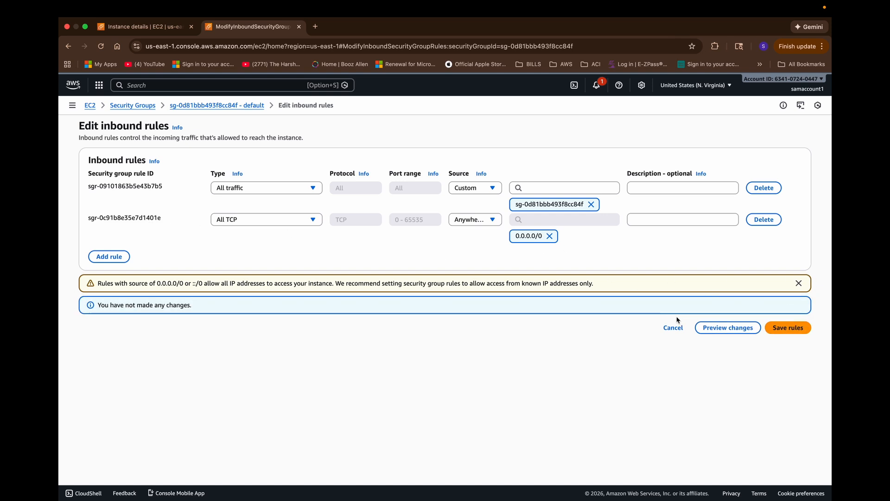
pyautogui.click(671, 328)
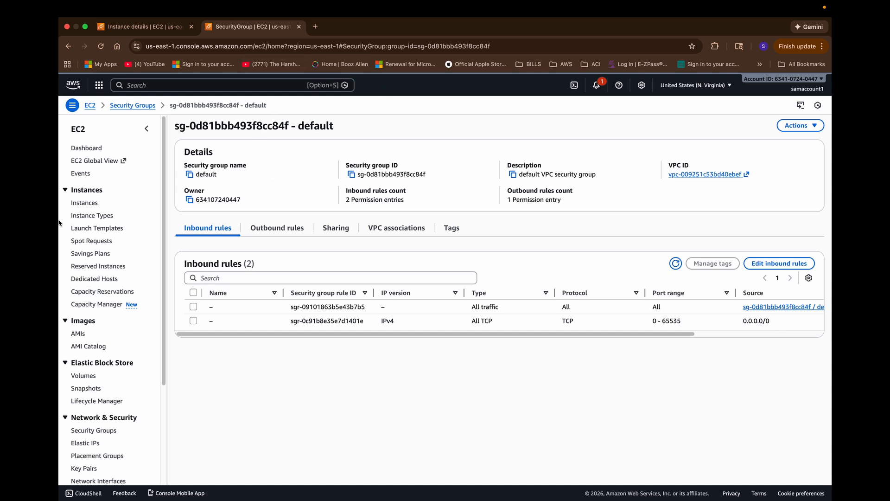
# Open Server1 (i-0c582fc7c7e77b5c2) from the instances list and connect through EC2 Instance Connect using its public IP as ec2-user.
pyautogui.click(119, 28)
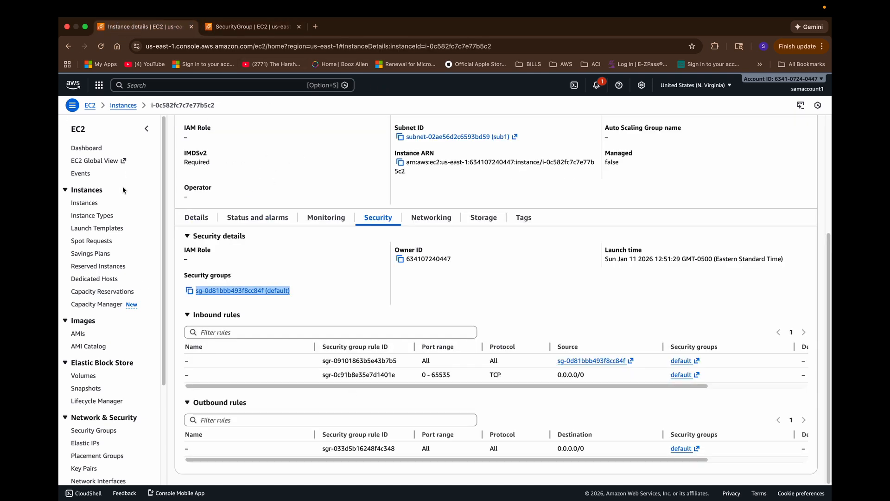
pyautogui.click(93, 204)
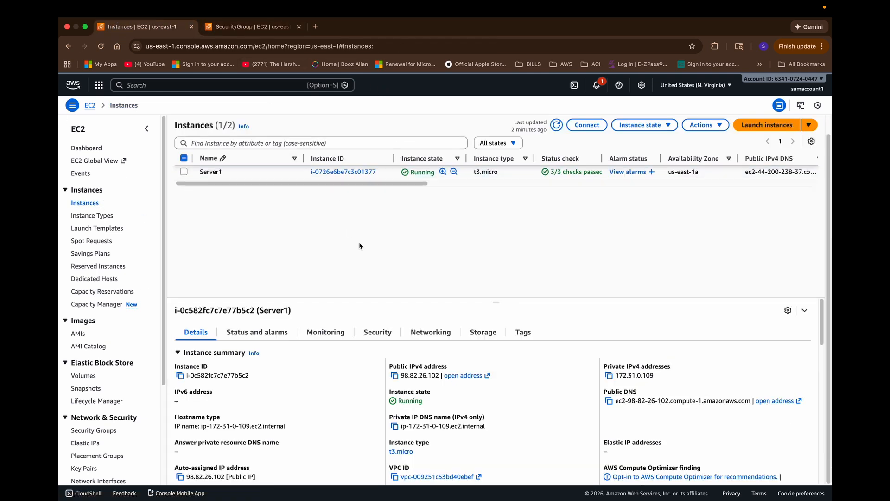
pyautogui.click(359, 175)
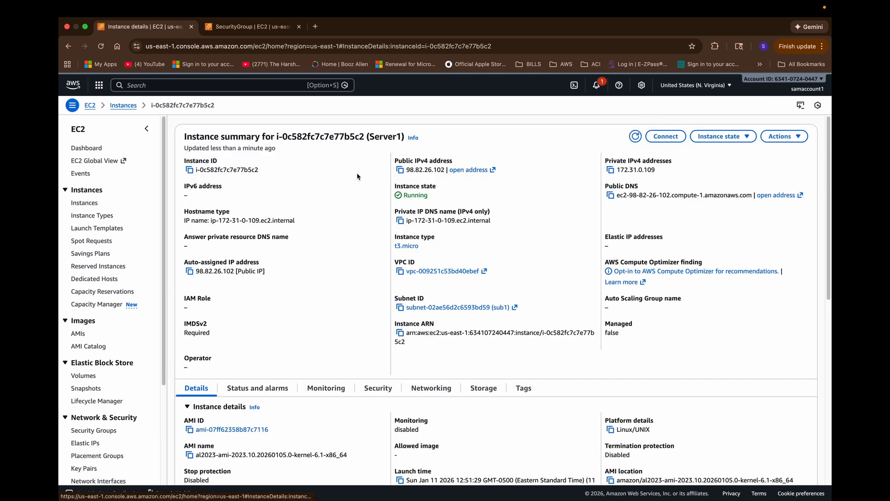
pyautogui.click(677, 137)
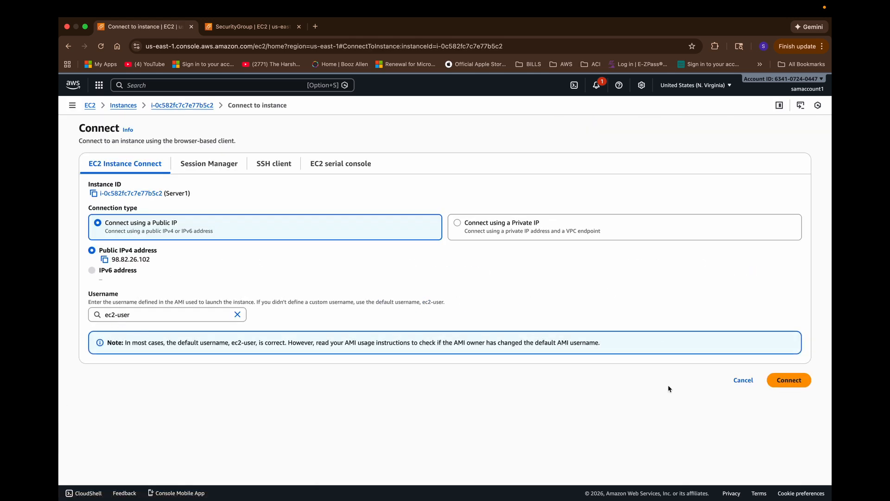
pyautogui.click(773, 382)
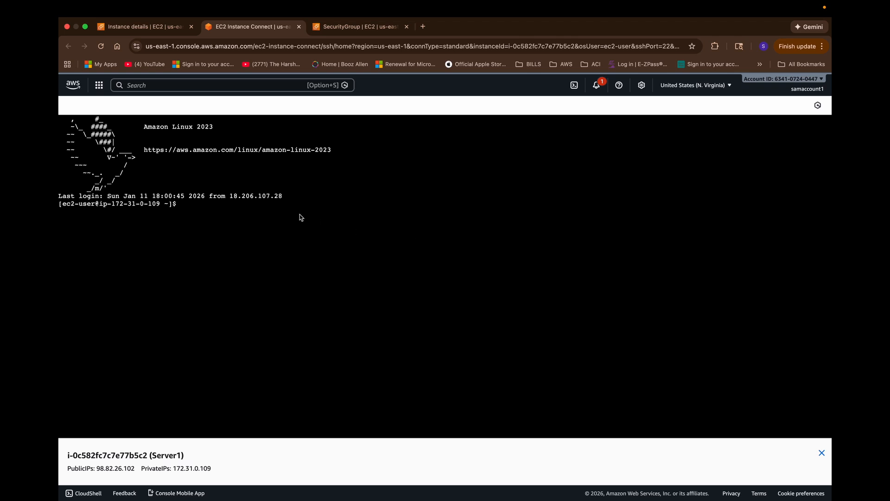
# Run ls, pwd, cd and ls in Server1's terminal to check the ec2-user home directory and its files.
pyautogui.click(276, 219)
pyautogui.press('Return')
pyautogui.press('Return')
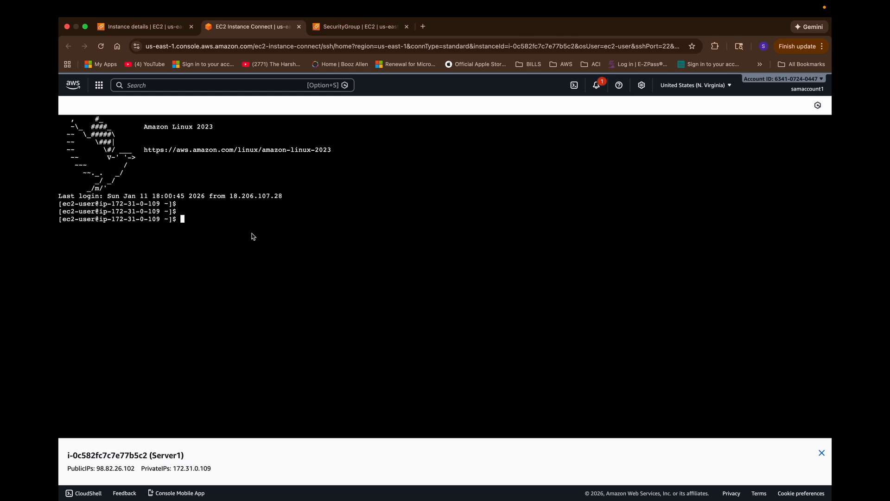
pyautogui.press('Return')
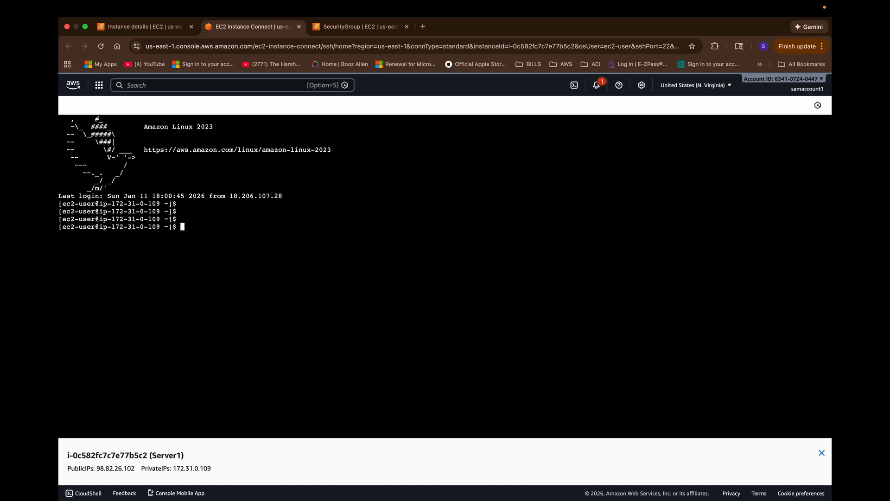
pyautogui.write('ls')
pyautogui.press('Return')
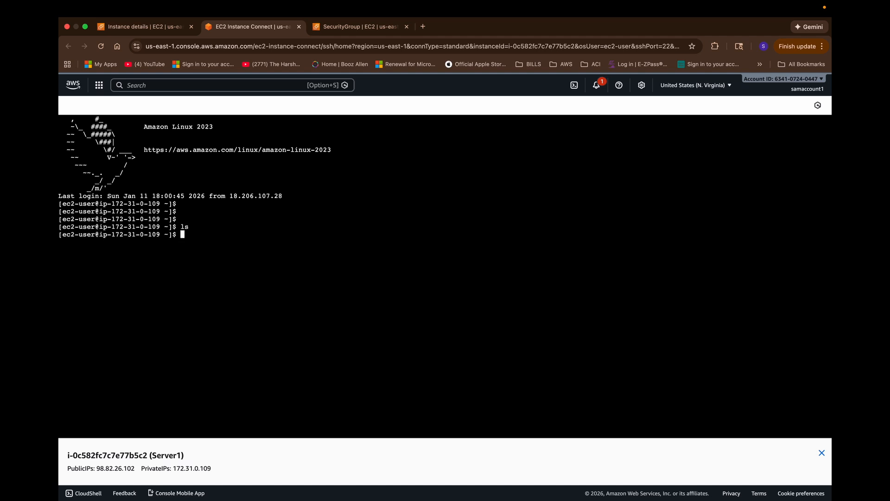
pyautogui.write('pwd')
pyautogui.press('Return')
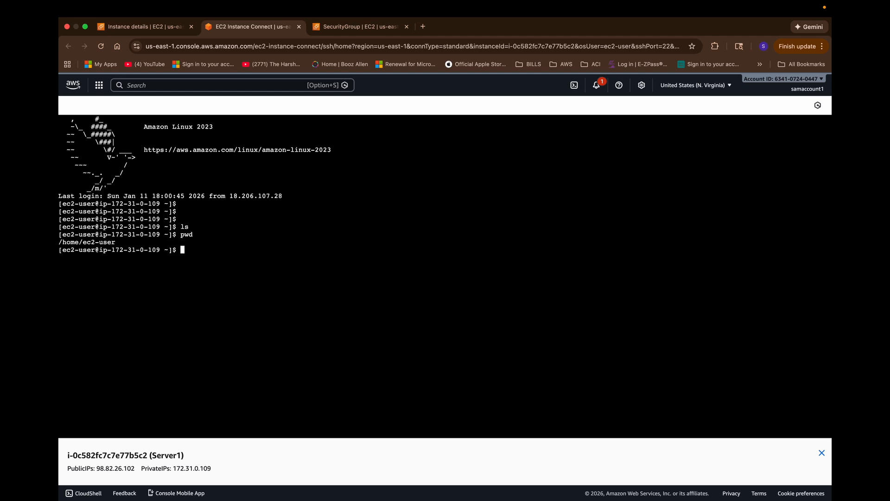
pyautogui.write('cd')
pyautogui.press('Return')
pyautogui.write('ls')
pyautogui.press('Return')
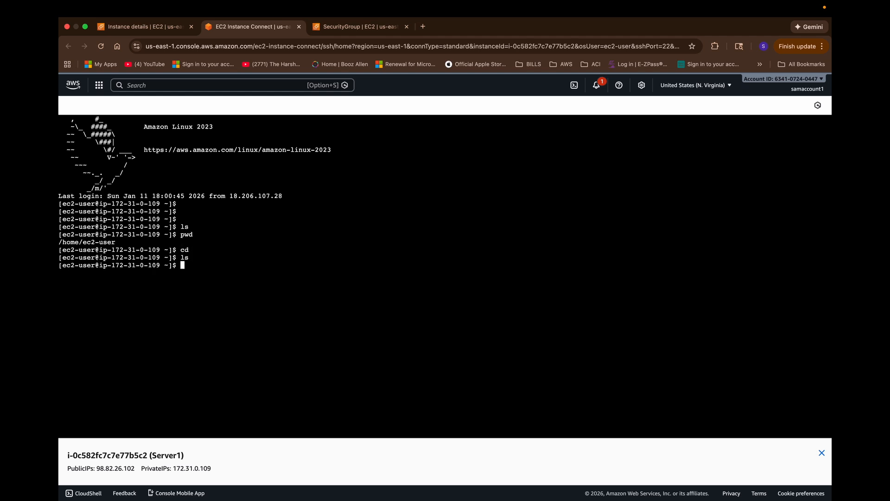
# Change to the /home/ directory and list its contents with ls and ll.
pyautogui.write('cd /home/')
pyautogui.press('Return')
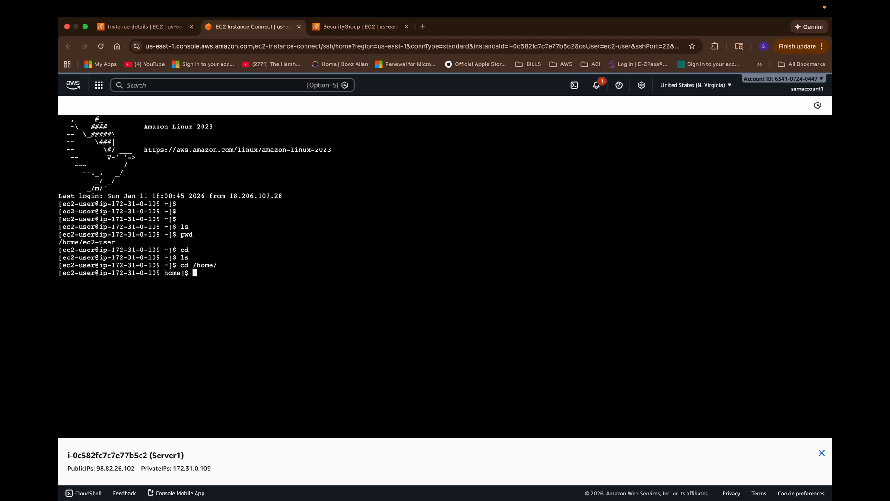
pyautogui.write('ls')
pyautogui.press('Return')
pyautogui.write('ll')
pyautogui.press('Return')
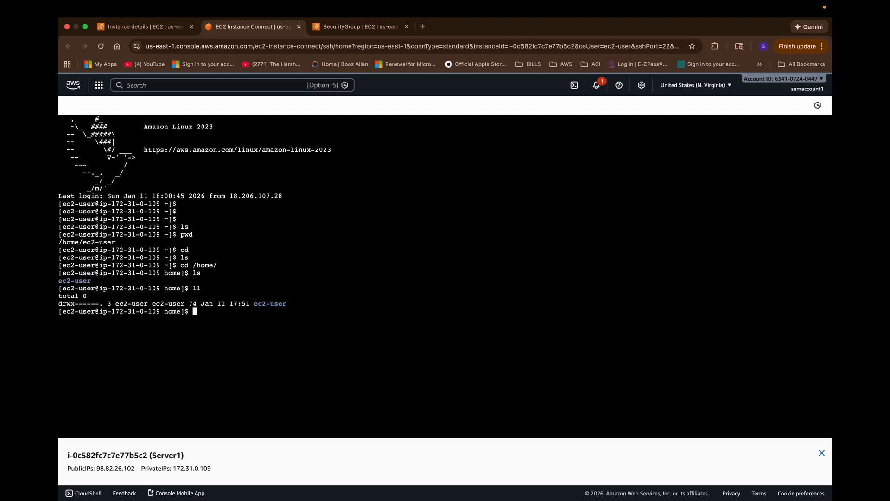
# Change to the root directory /, list its contents with ls and ll, and return to Server1's instance details.
pyautogui.write('cd /')
pyautogui.press('Return')
pyautogui.write('ls')
pyautogui.press('Return')
pyautogui.write('ll')
pyautogui.press('Return')
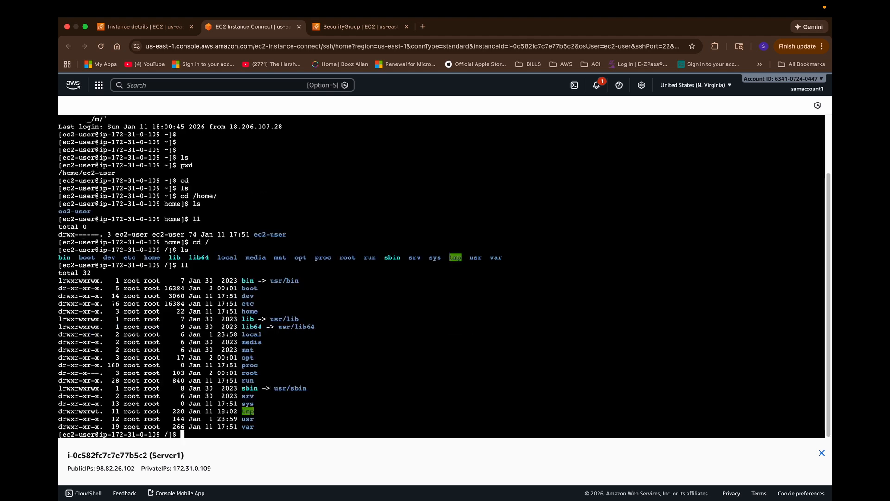
pyautogui.press('Return')
pyautogui.press('Return')
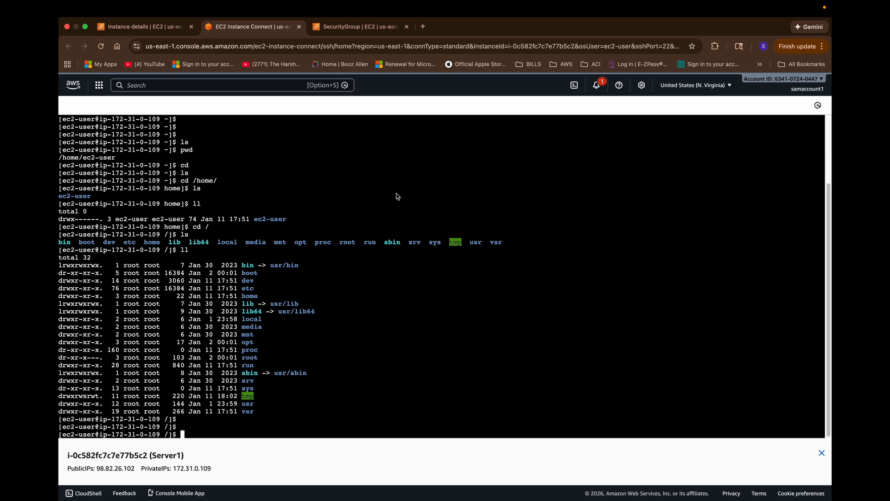
pyautogui.click(171, 29)
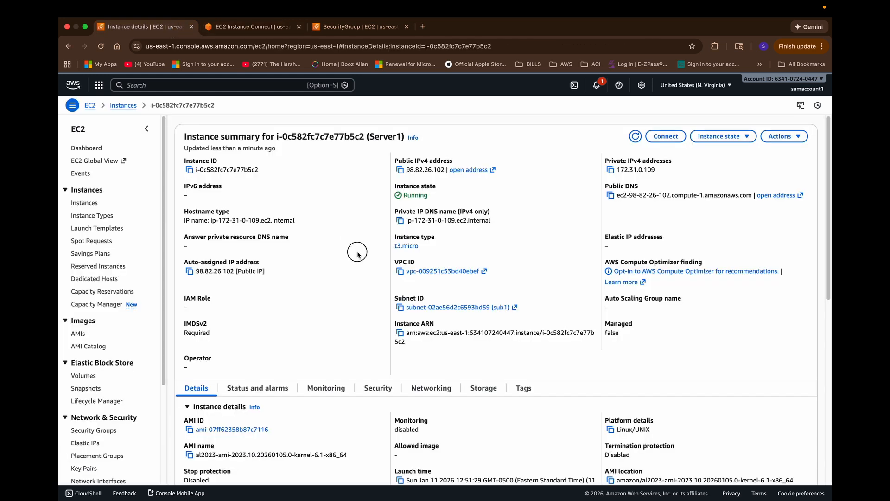